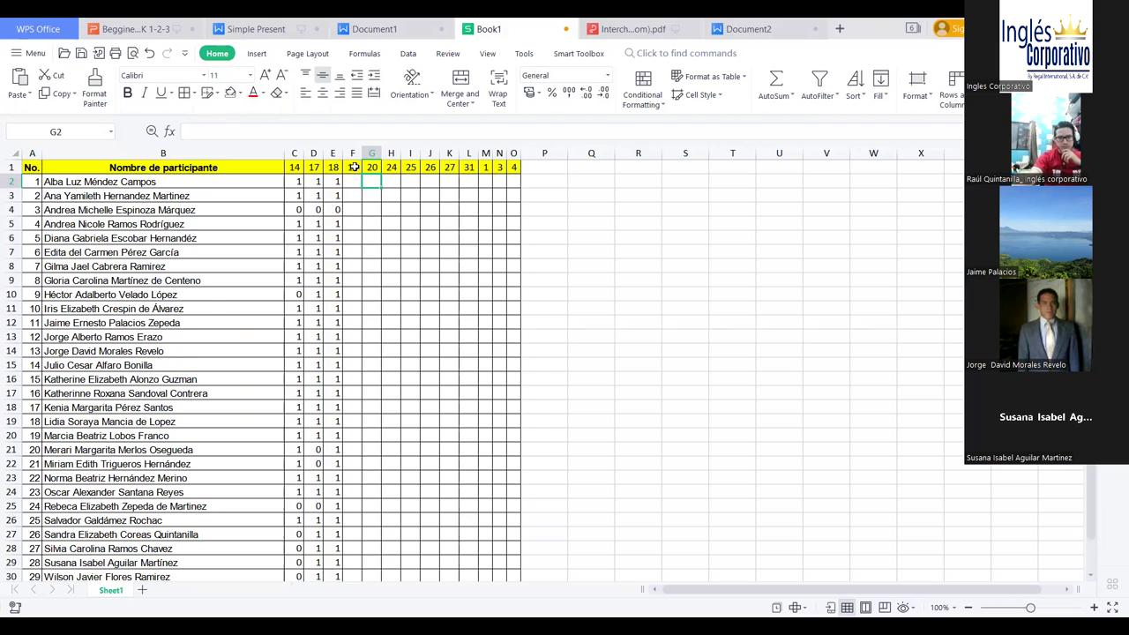
# - Fill the day 19 attendance column with green, from its header down through the participant rows
pyautogui.scroll(-1, 354, 561)
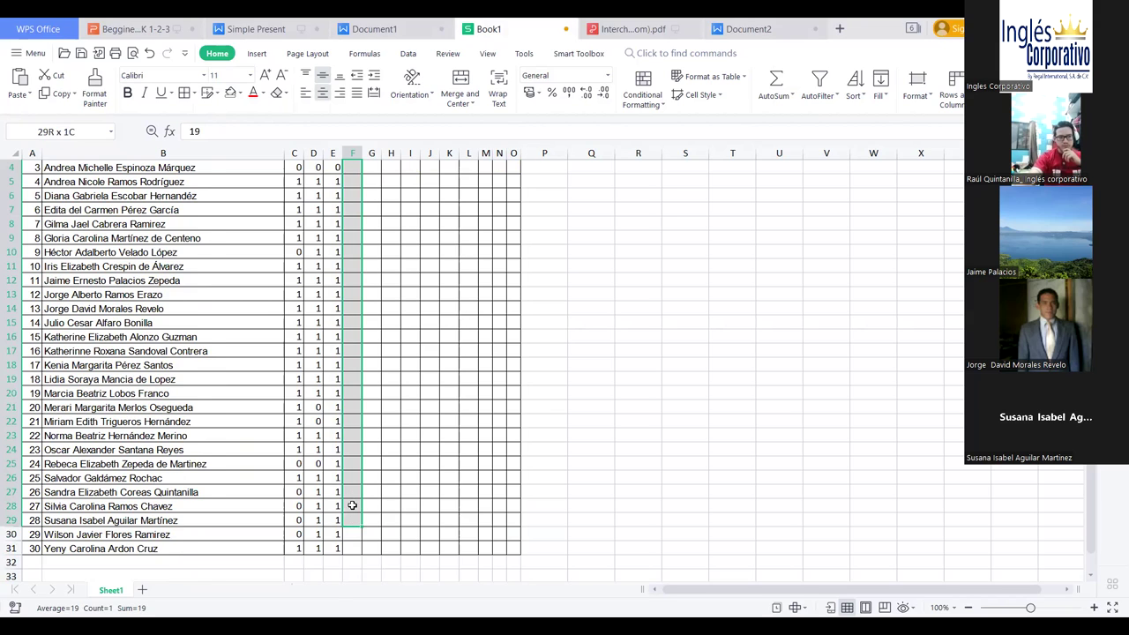
pyautogui.scroll(1, 353, 505)
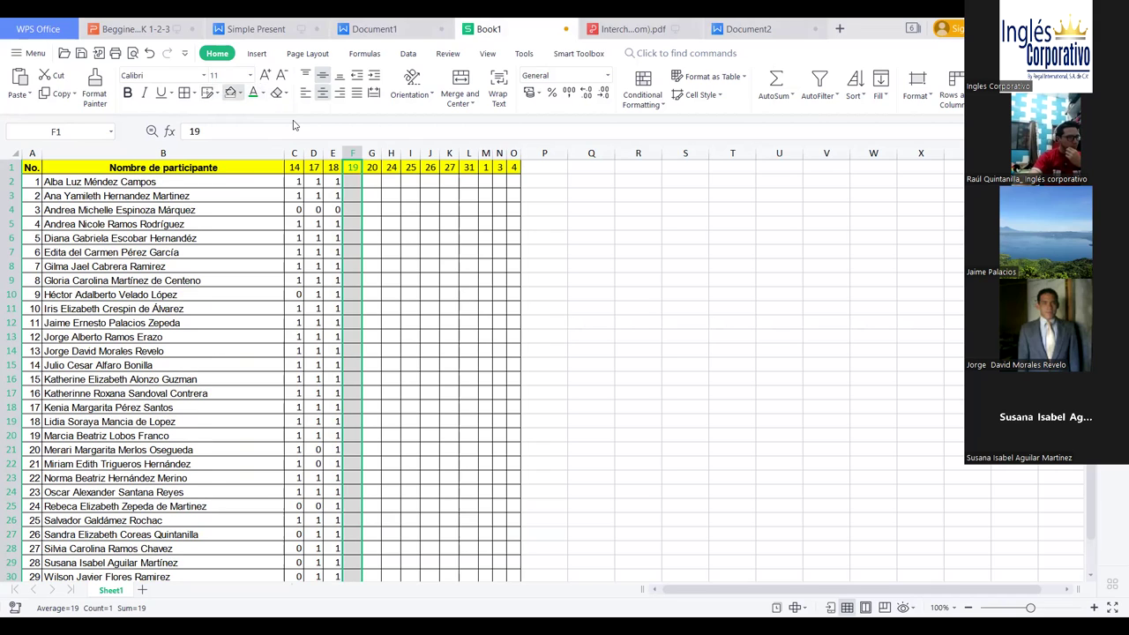
pyautogui.press('Return')
pyautogui.click(374, 181)
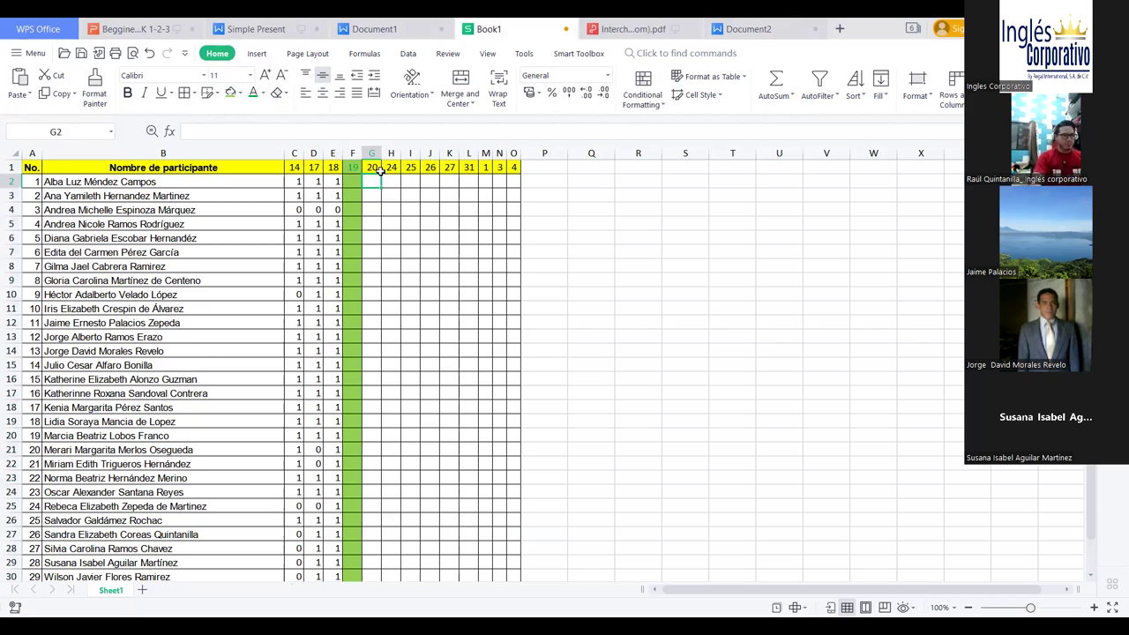
pyautogui.moveTo(352, 167); pyautogui.dragTo(375, 179)
pyautogui.click(375, 179)
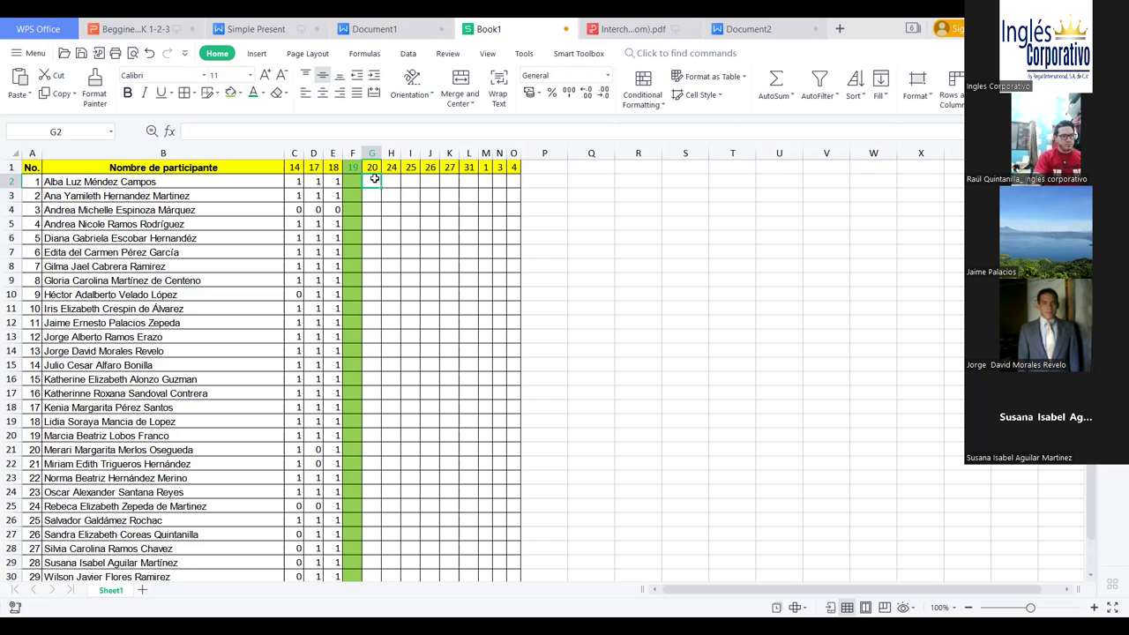
pyautogui.click(349, 173)
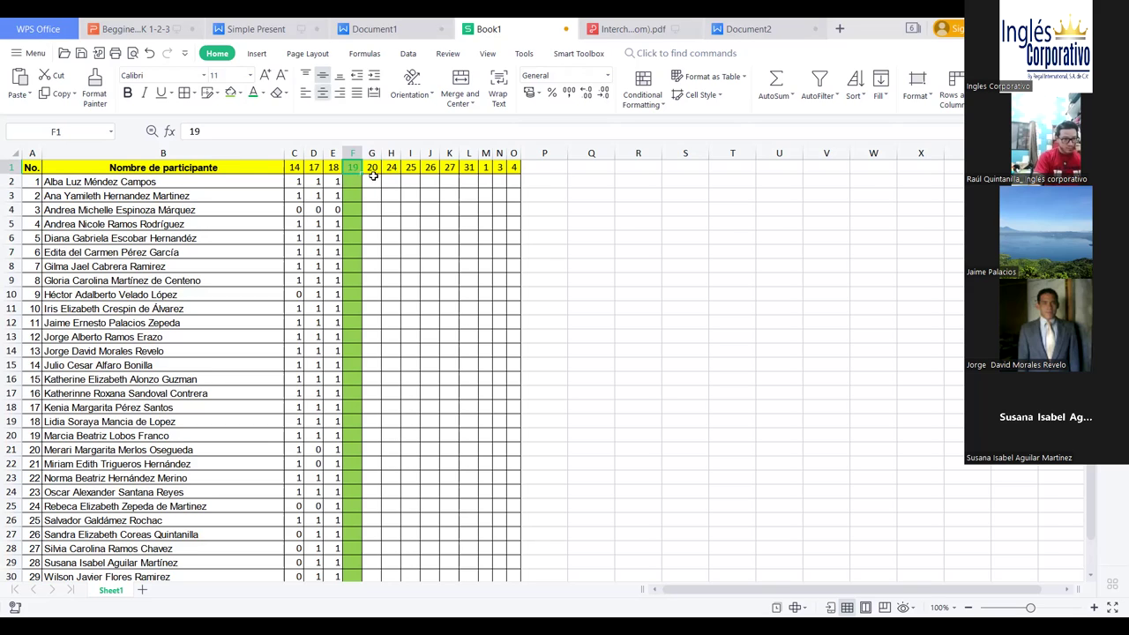
# - Record day 20 attendance for participants 1 to 3, entering 1 in G2, 1 in G3 and 0 in G4
pyautogui.click(376, 178)
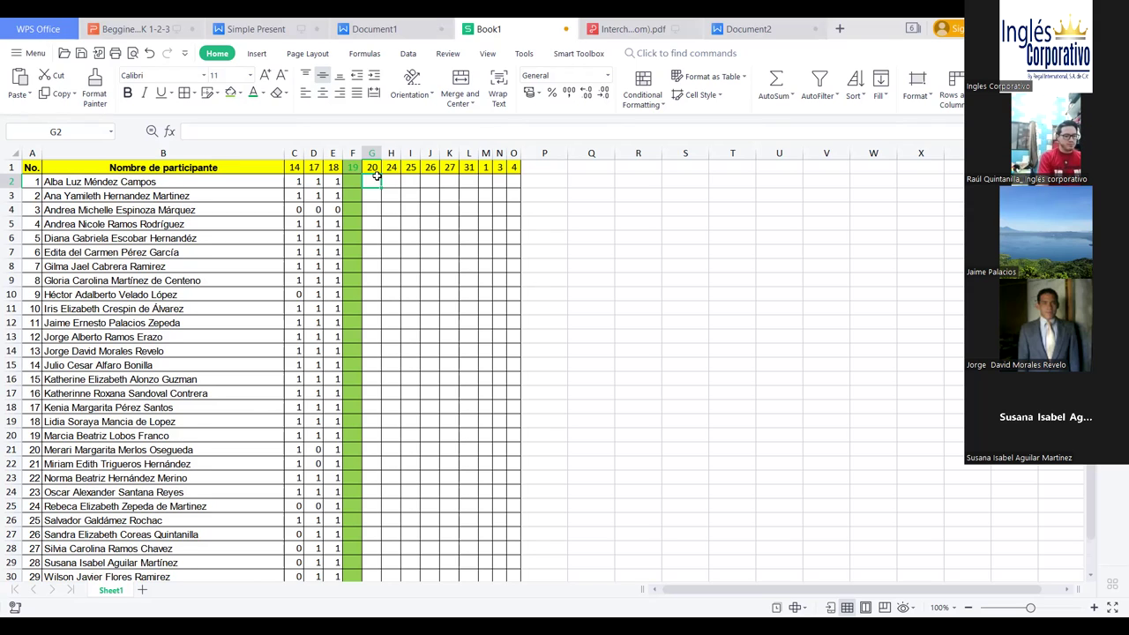
pyautogui.write('1')
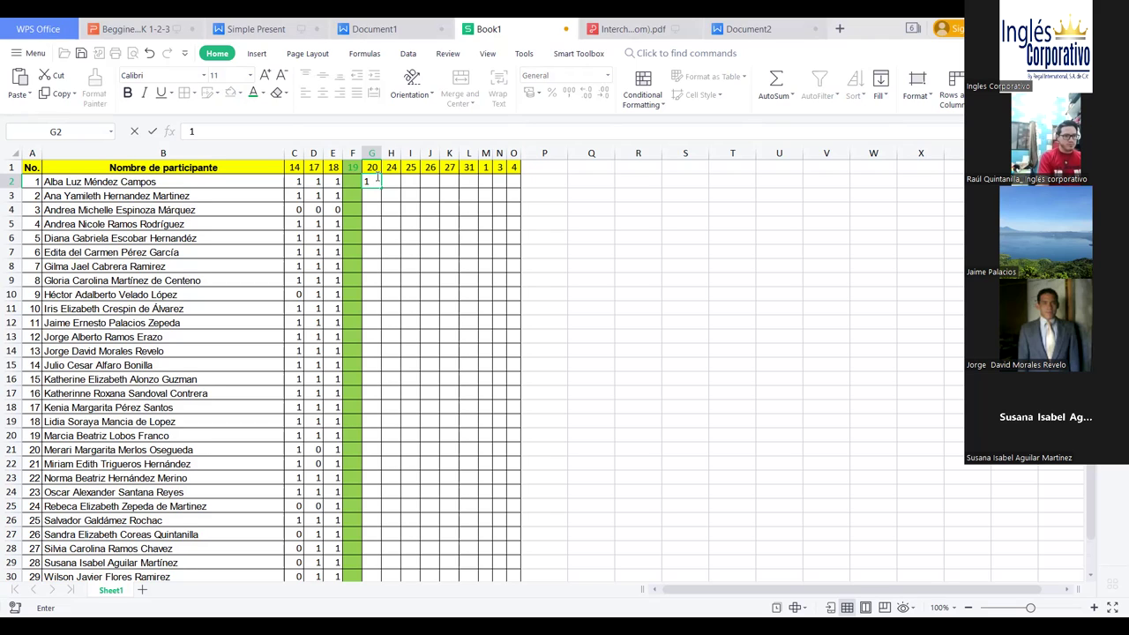
pyautogui.press('Return')
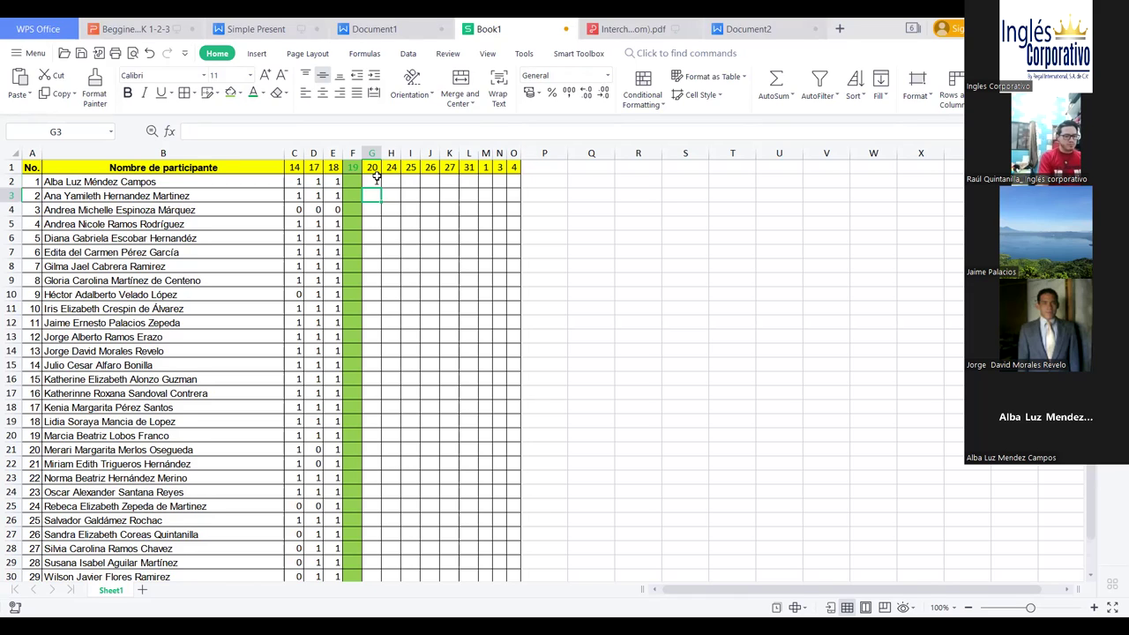
pyautogui.write('1')
pyautogui.press('Return')
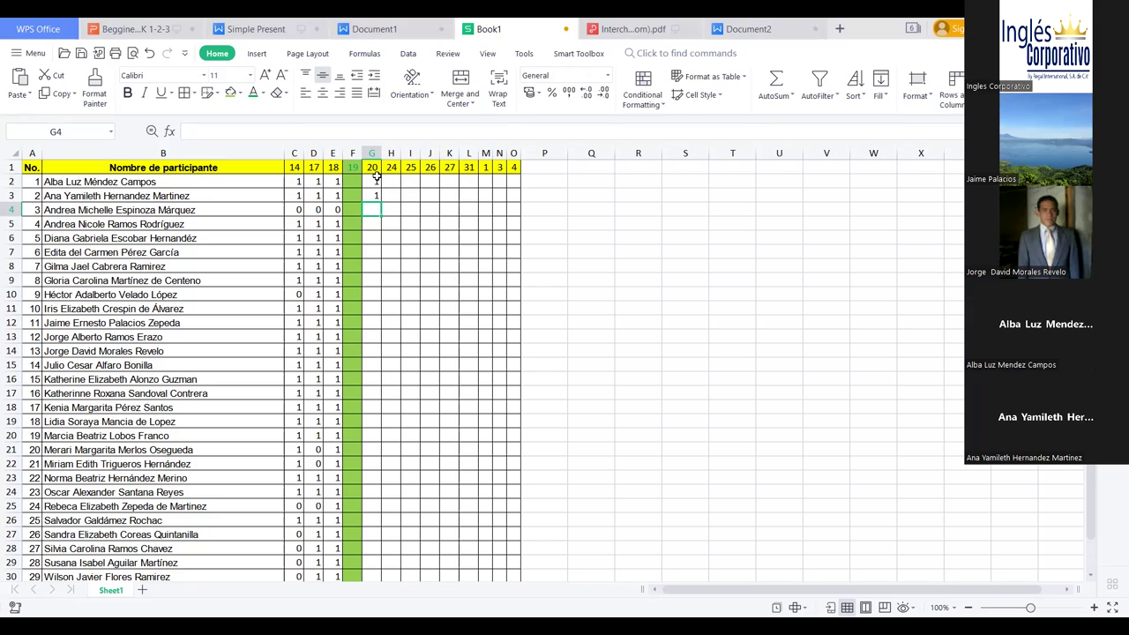
pyautogui.write('0')
pyautogui.press('Return')
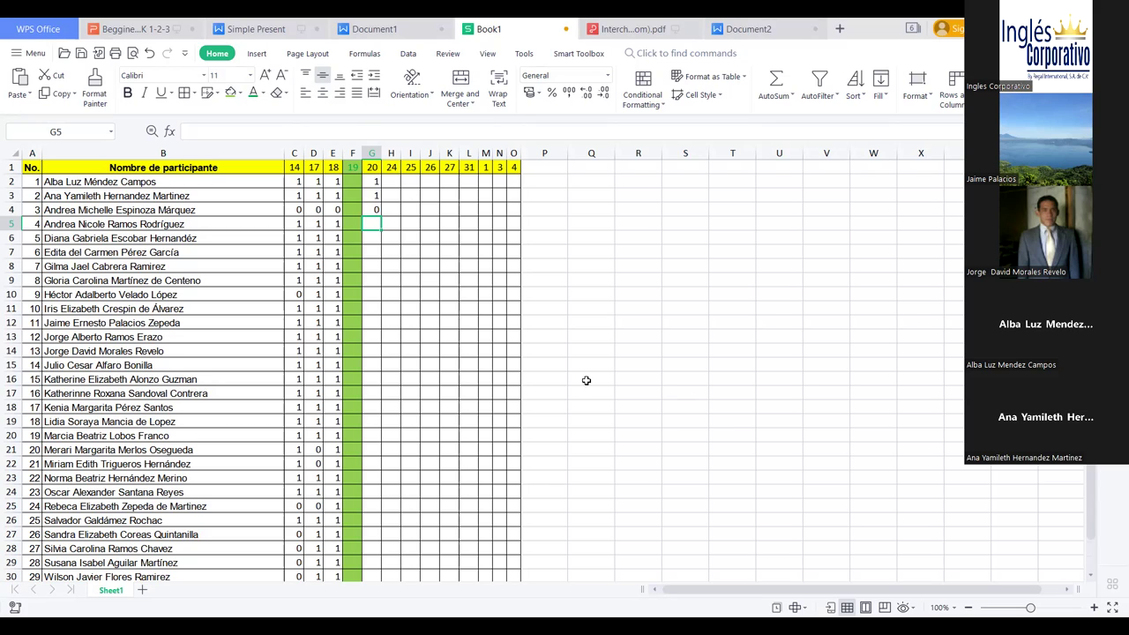
pyautogui.press('Left')
pyautogui.click(376, 223)
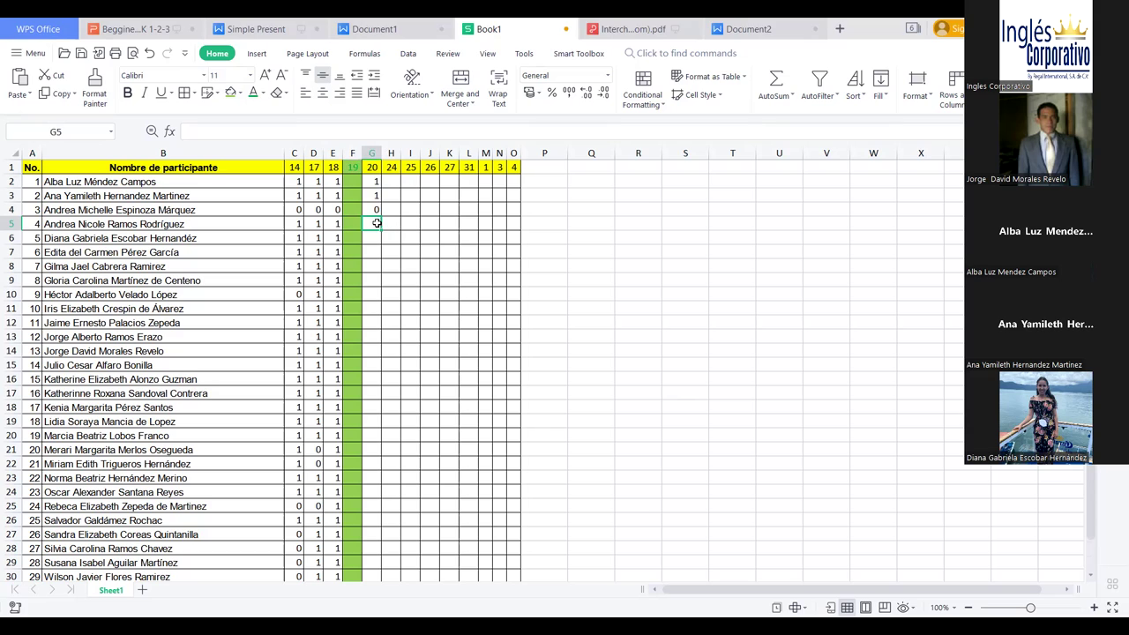
pyautogui.write('1')
pyautogui.press('BackSpace')
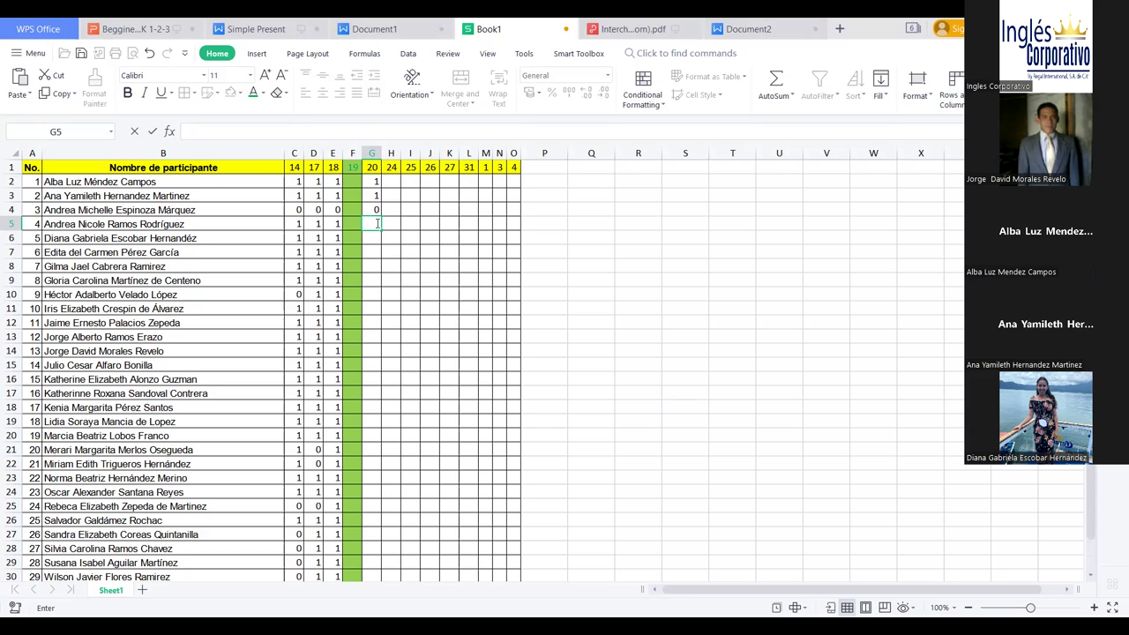
# - Leave G5 blank and enter 1 in G6:G9 as day 20 attendance for participants 5 to 8
pyautogui.press('Return')
pyautogui.write('1')
pyautogui.press('Return')
pyautogui.write('1')
pyautogui.press('Return')
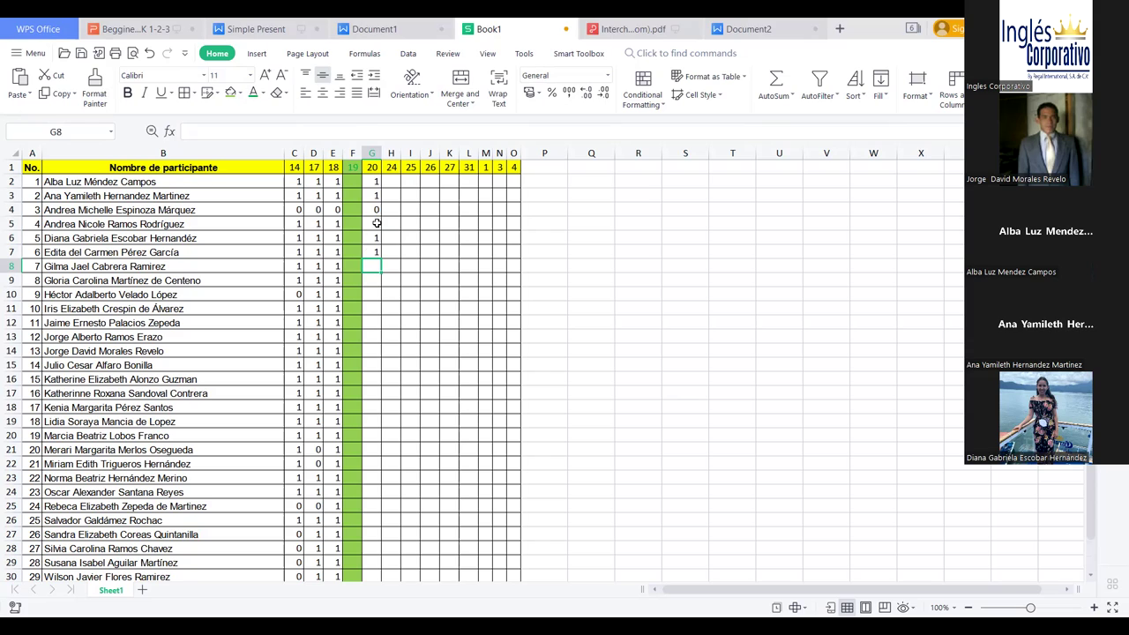
pyautogui.write('1')
pyautogui.press('Return')
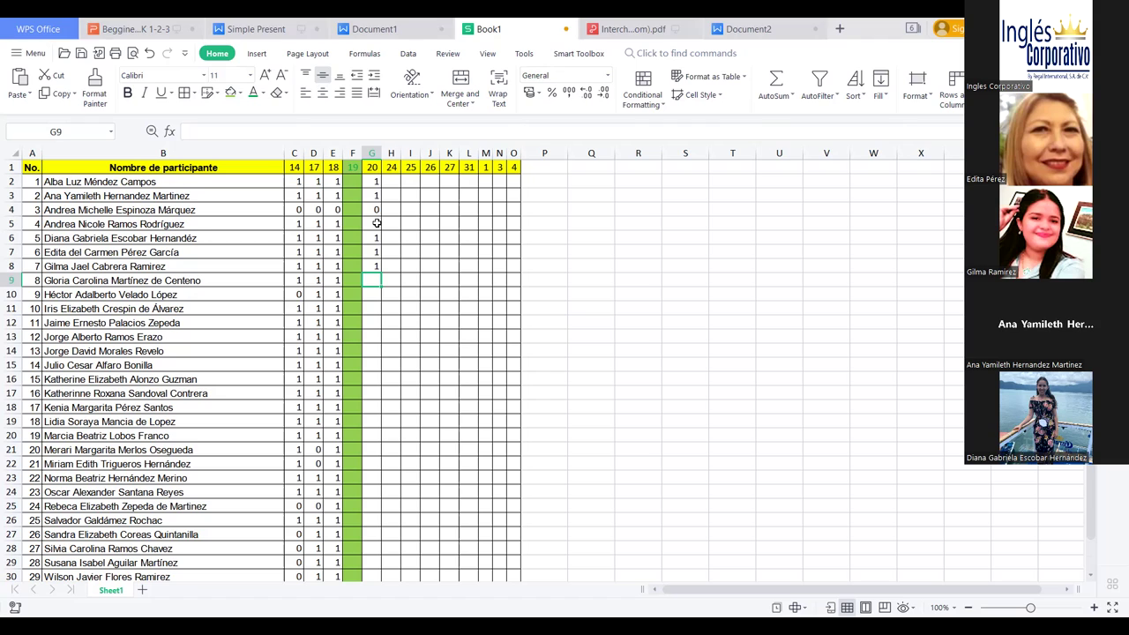
pyautogui.write('1')
pyautogui.press('Return')
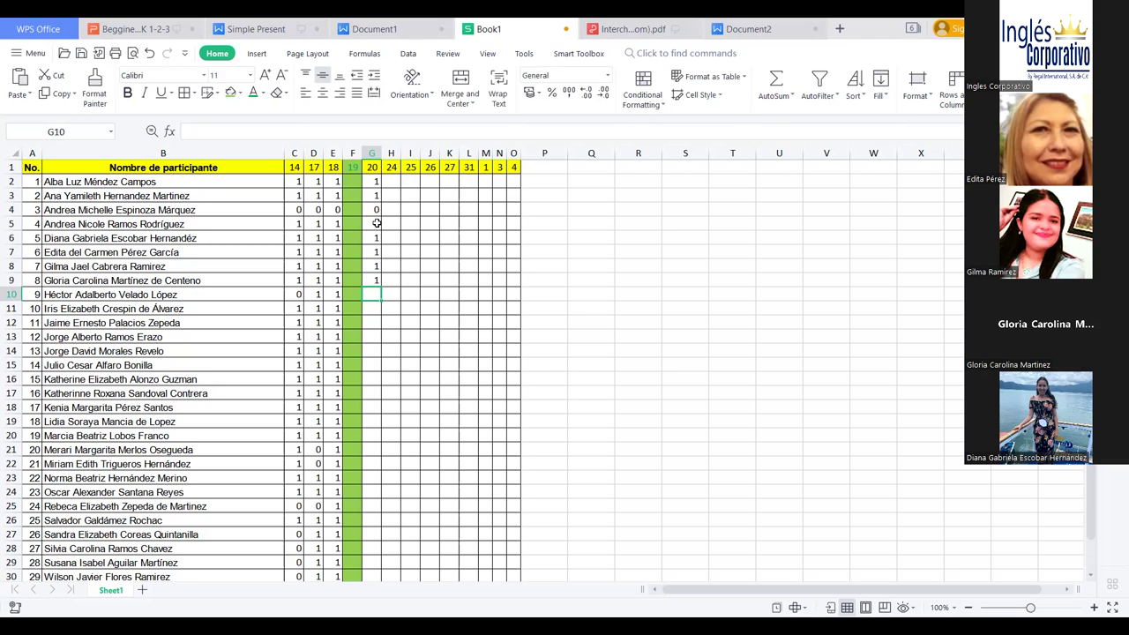
# - Mark participants 9 to 12 as present on day 20 by entering 1 in each of G10:G13
pyautogui.write('1')
pyautogui.press('Return')
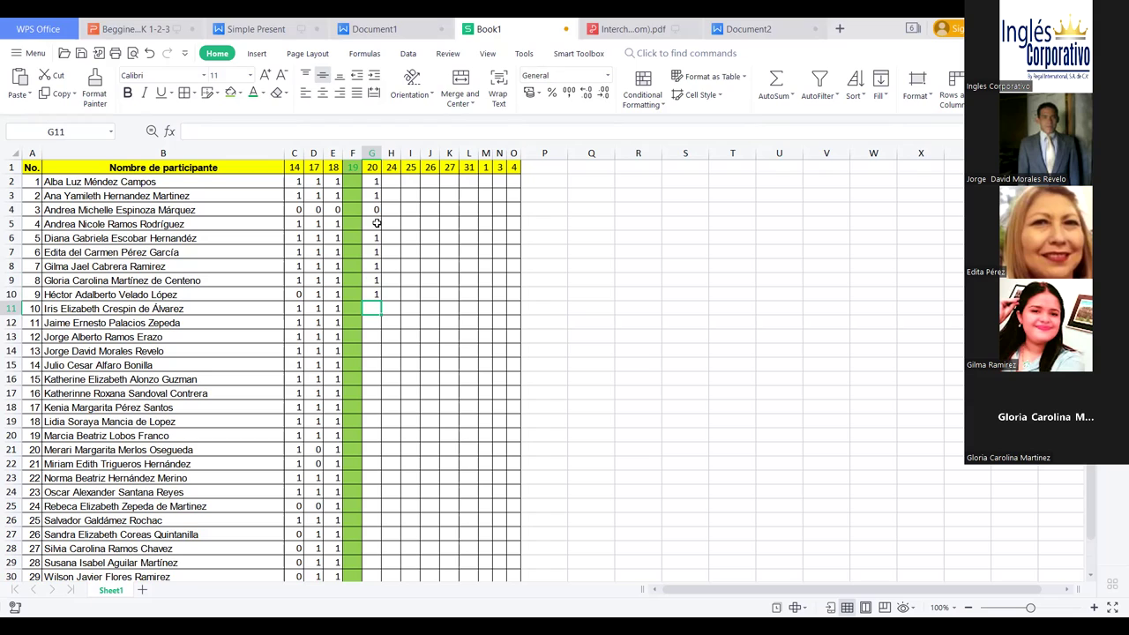
pyautogui.write('1')
pyautogui.press('Return')
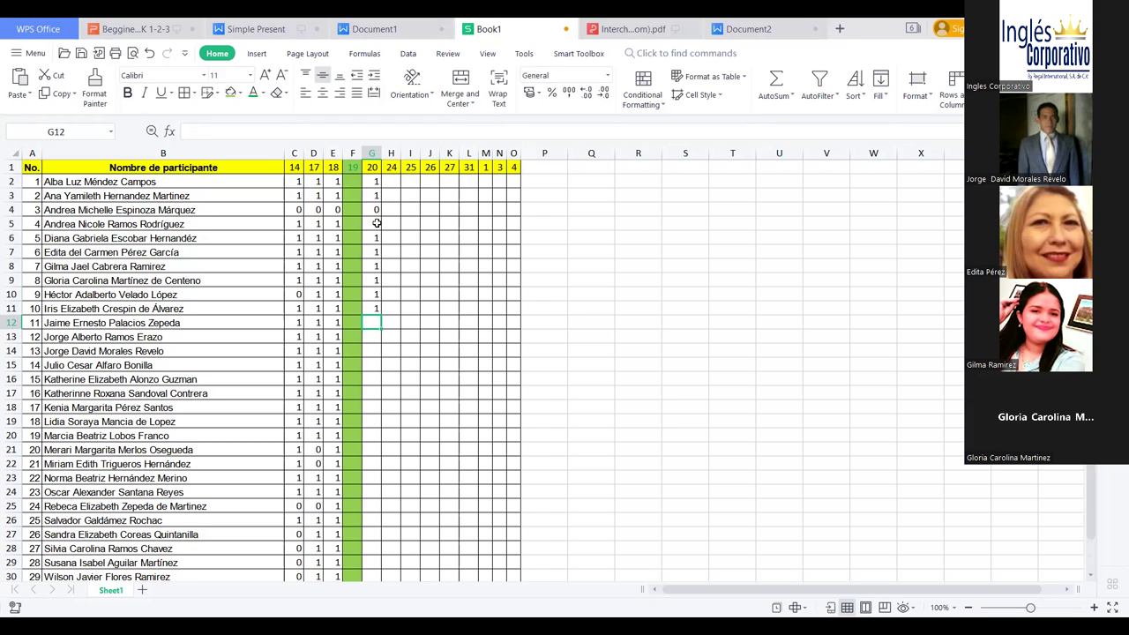
pyautogui.write('1')
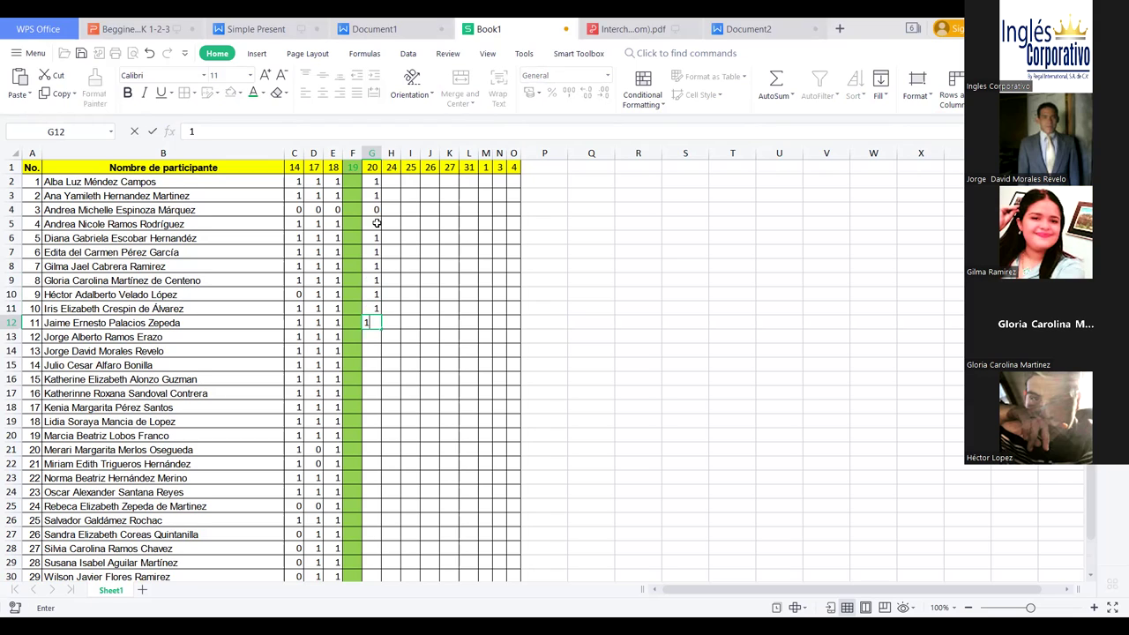
pyautogui.press('Return')
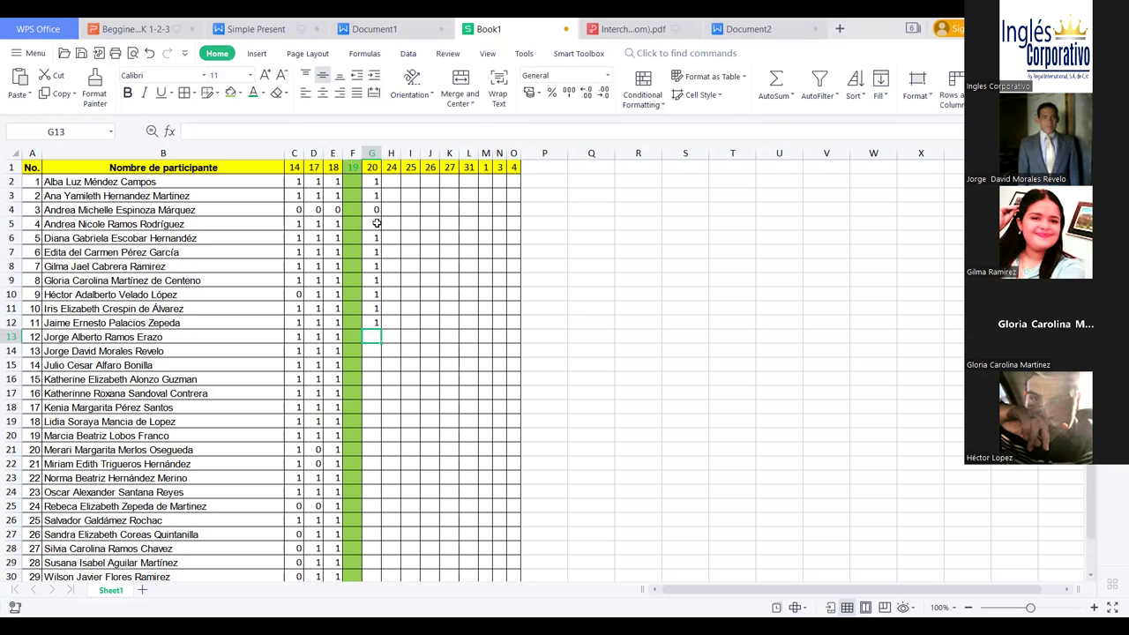
pyautogui.write('1')
pyautogui.press('Return')
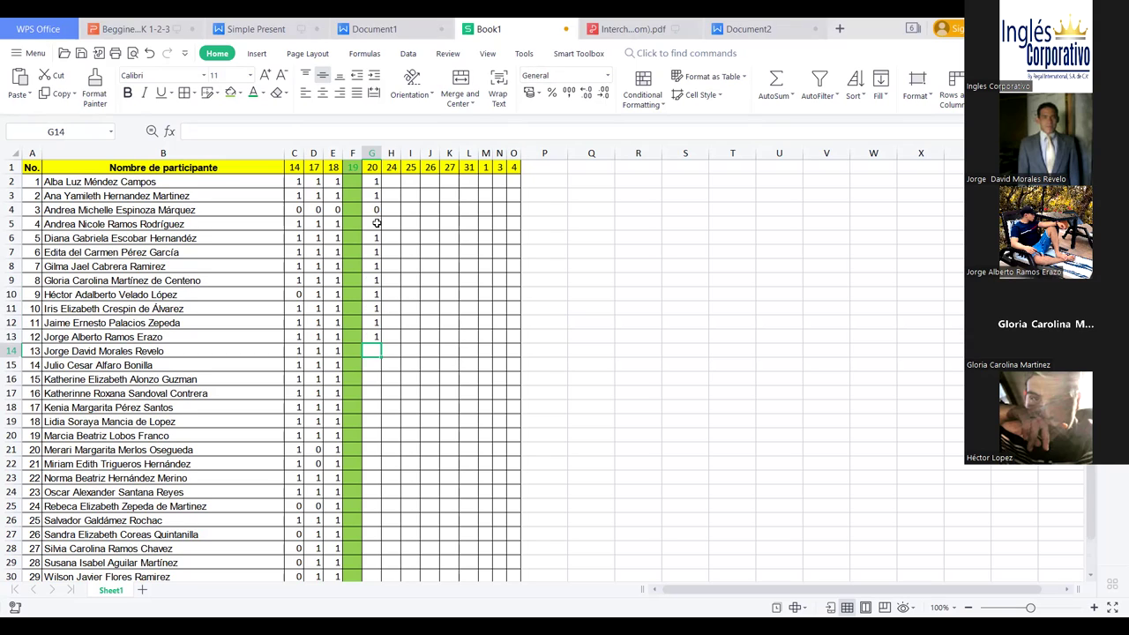
# - Enter 1 in each of G14:G17 as day 20 attendance for participants 13 to 16
pyautogui.write('1')
pyautogui.press('Return')
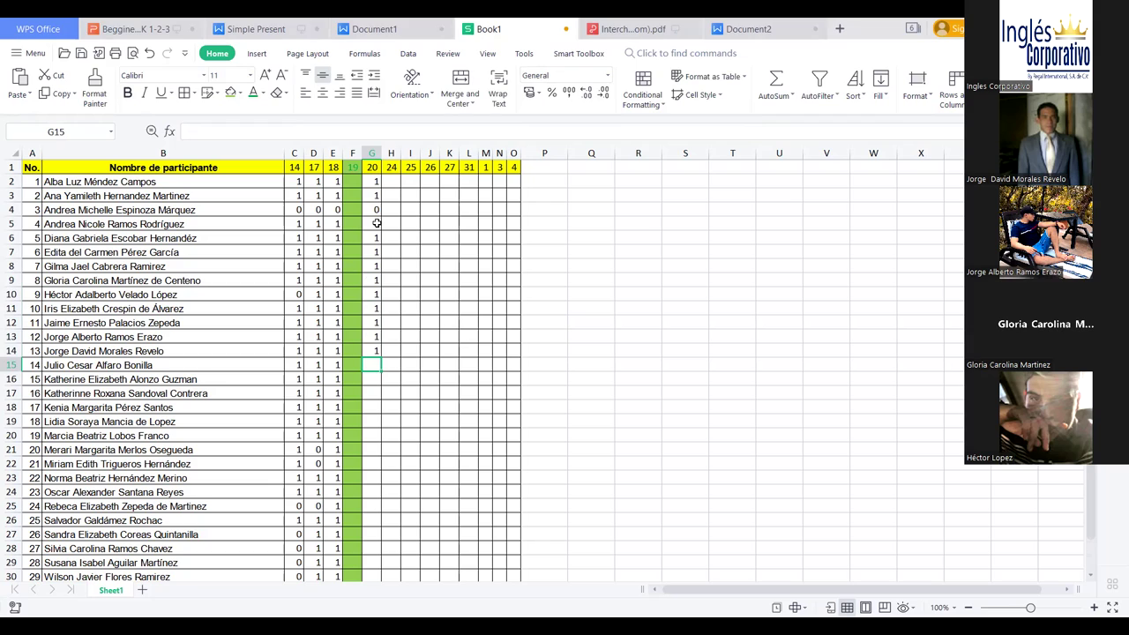
pyautogui.write('1')
pyautogui.press('Return')
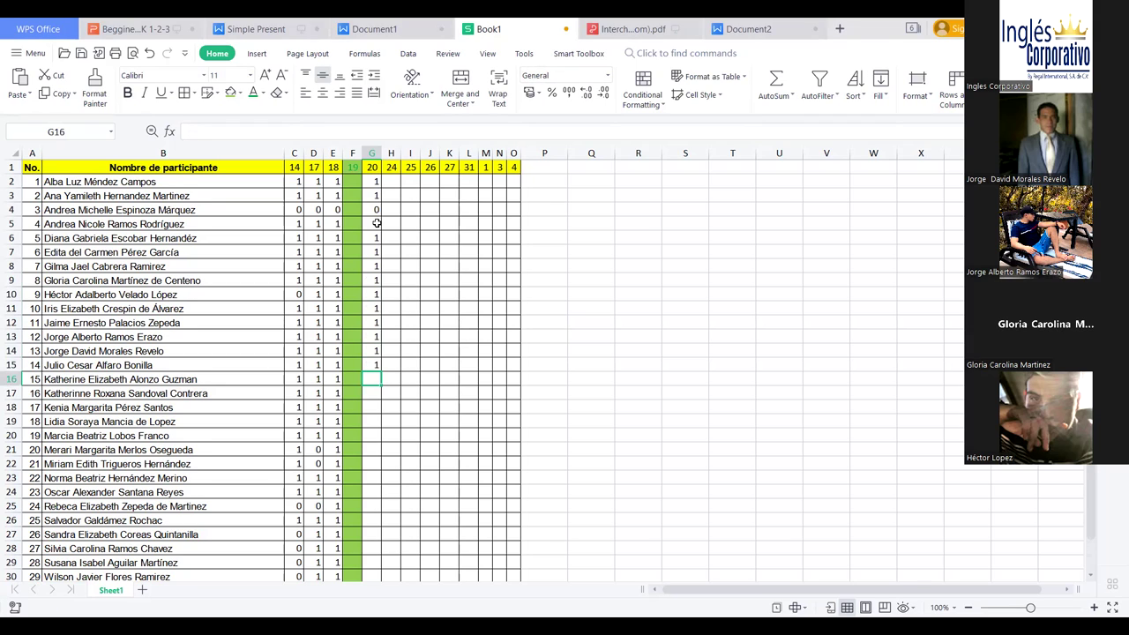
pyautogui.write('1')
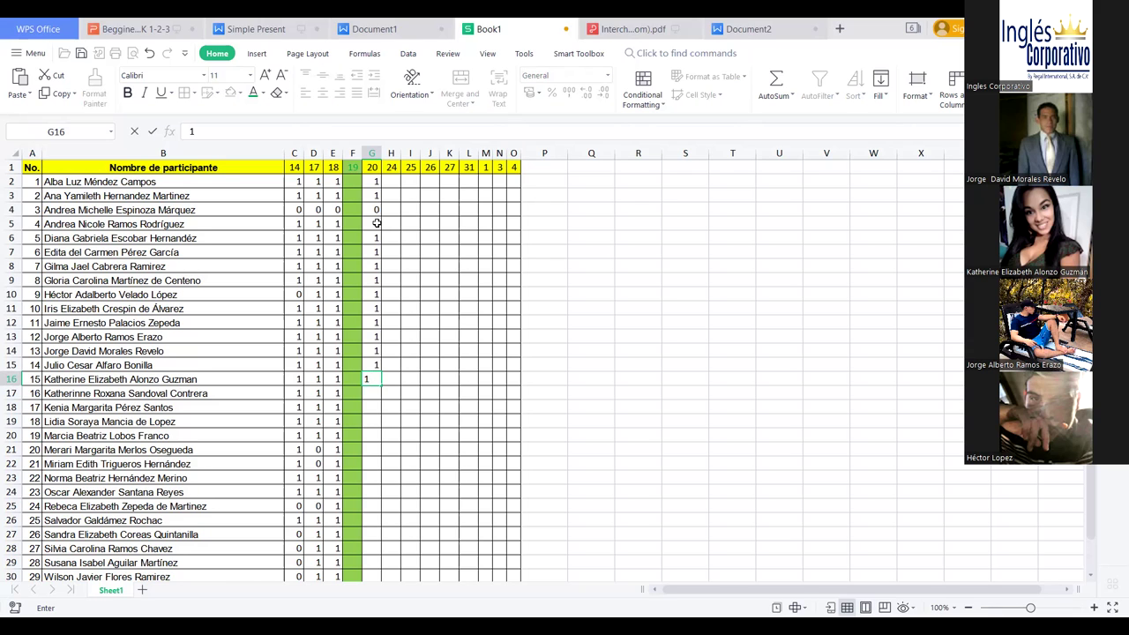
pyautogui.press('Return')
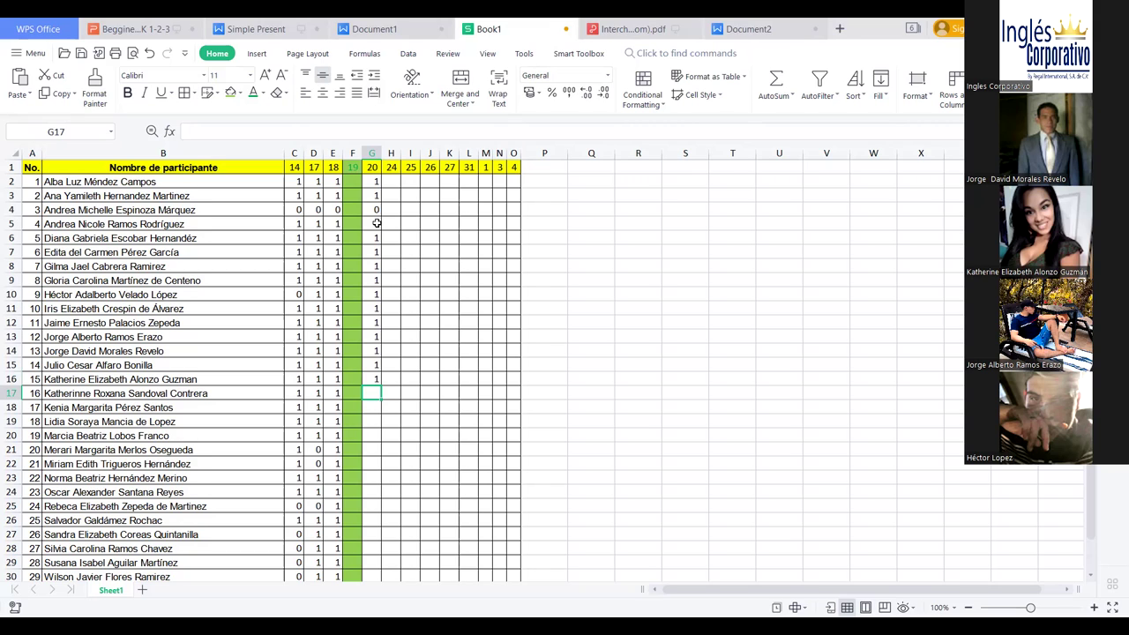
pyautogui.write('1')
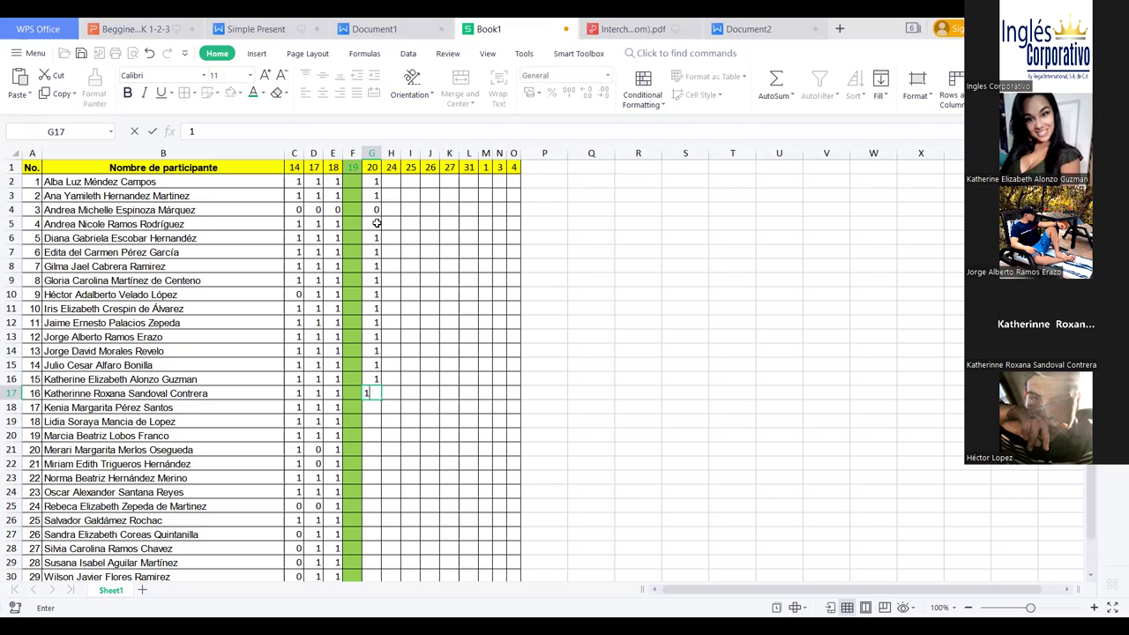
pyautogui.press('Return')
# - Enter 1 in each of G18:G21 as day 20 attendance for participants 17 to 20
pyautogui.write('1')
pyautogui.press('Return')
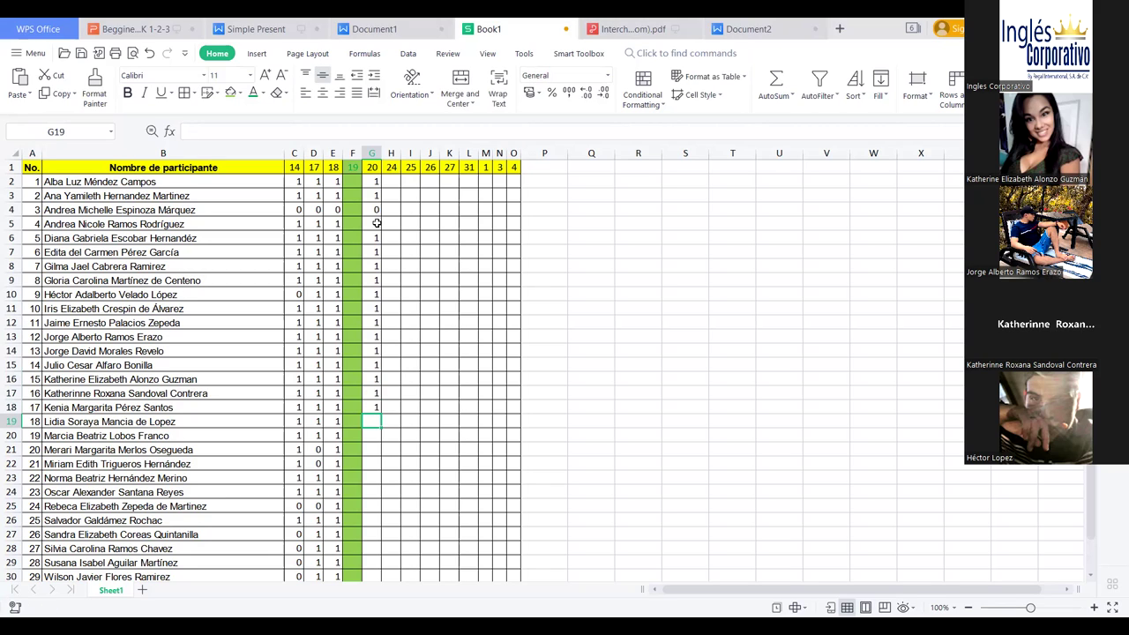
pyautogui.write('1')
pyautogui.press('Return')
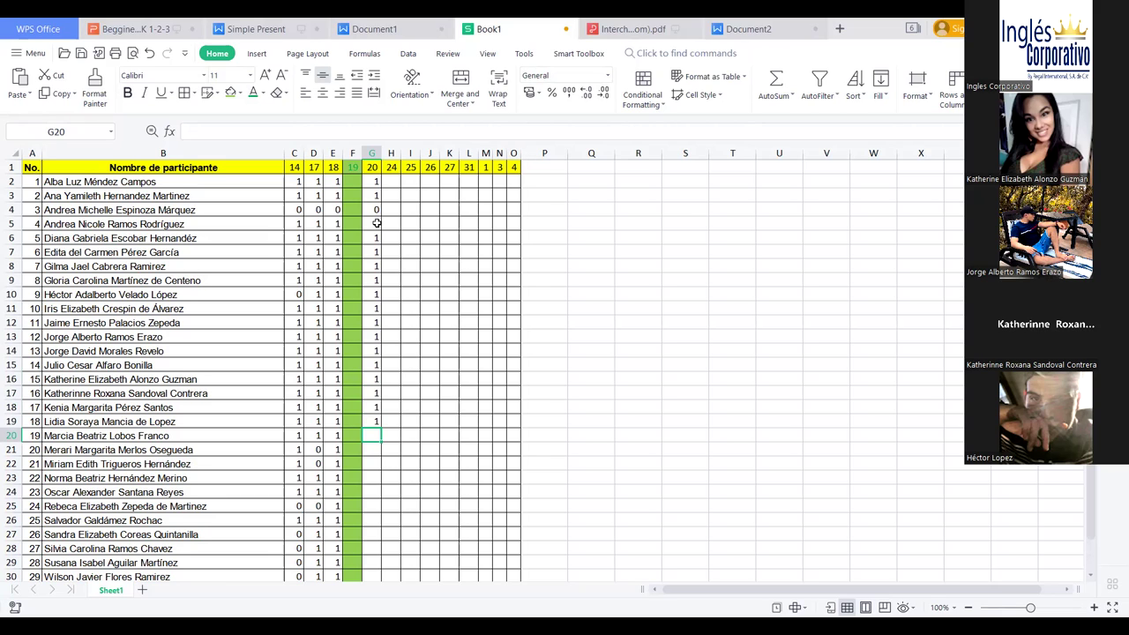
pyautogui.write('1')
pyautogui.press('Return')
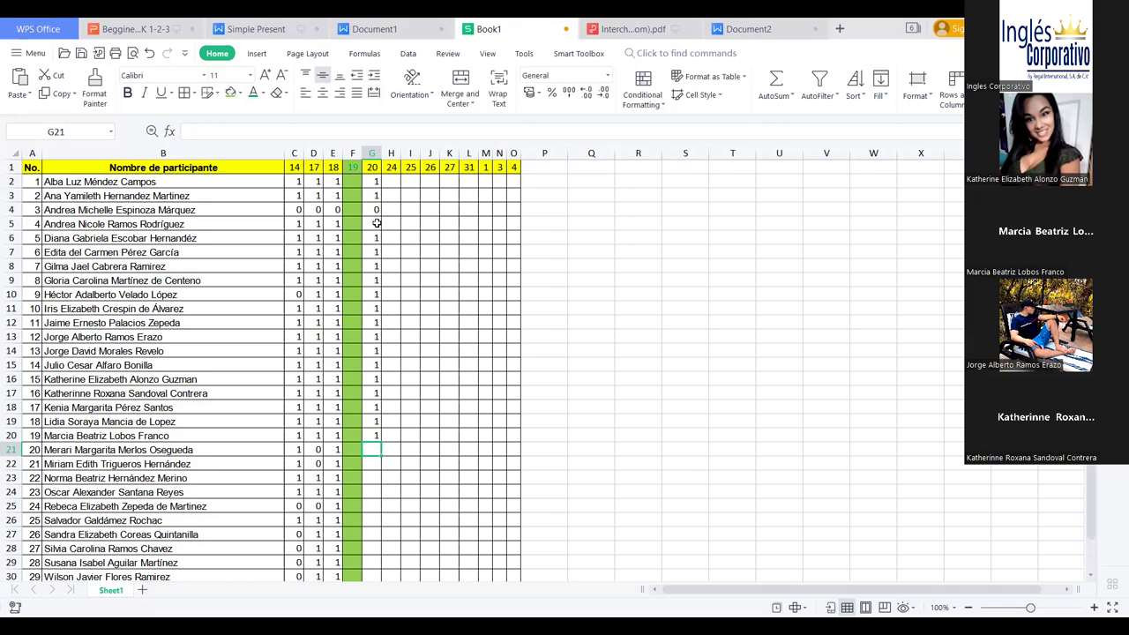
pyautogui.write('1')
pyautogui.press('Return')
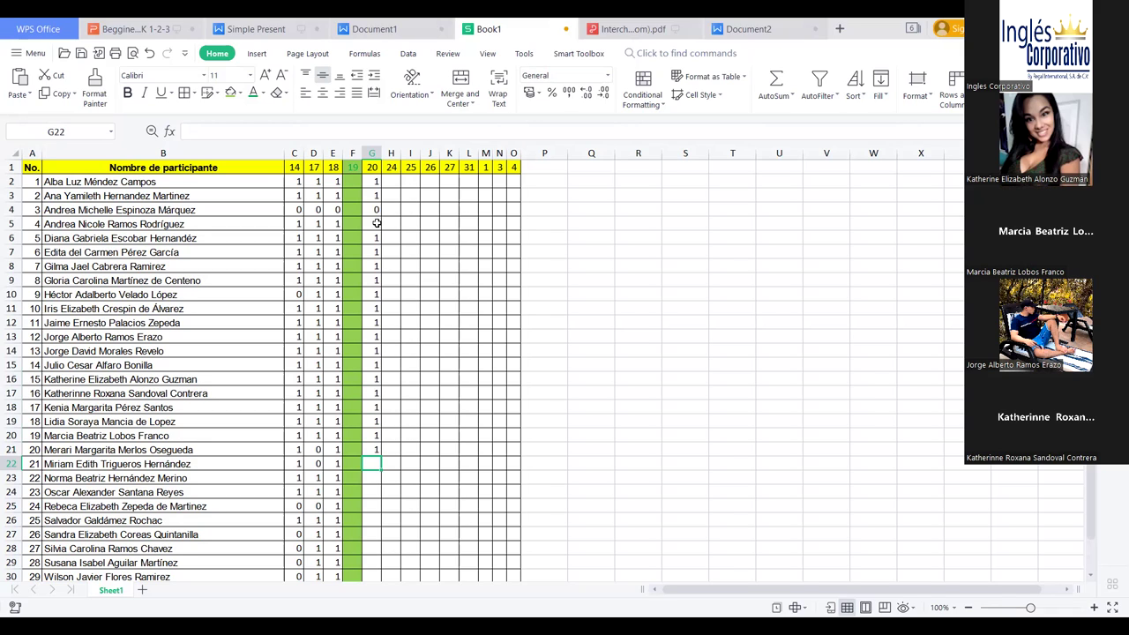
# - Record day 20 attendance for participants 21 and 22, with 1 in G22 and 0 in G23
pyautogui.press('Return')
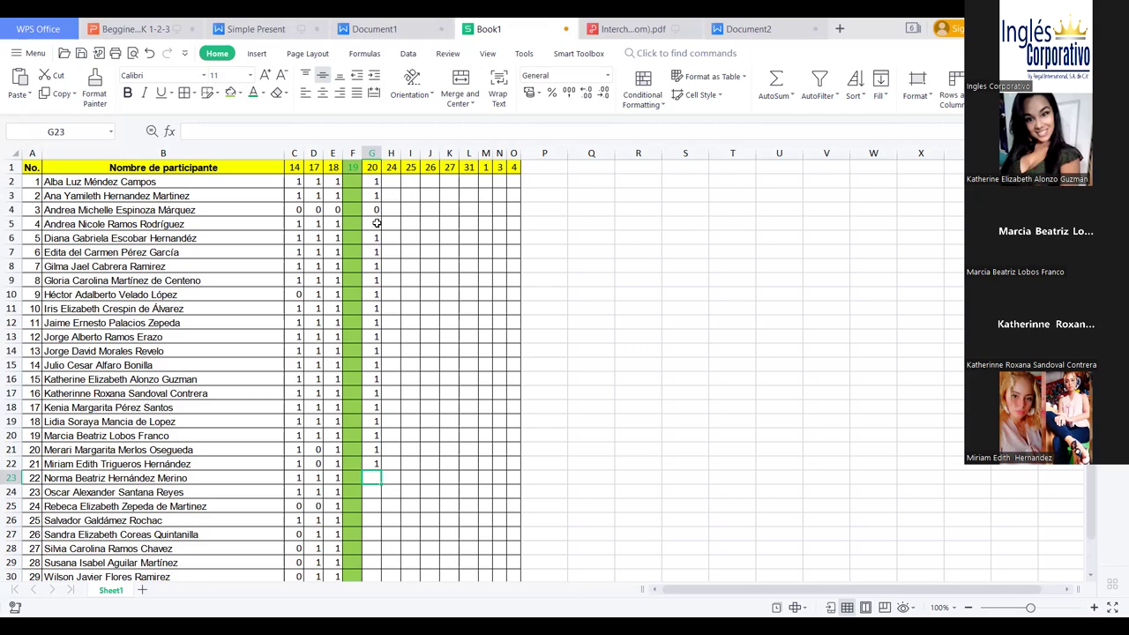
pyautogui.write('1')
pyautogui.press('Return')
pyautogui.press('Up')
pyautogui.write('0')
pyautogui.press('Return')
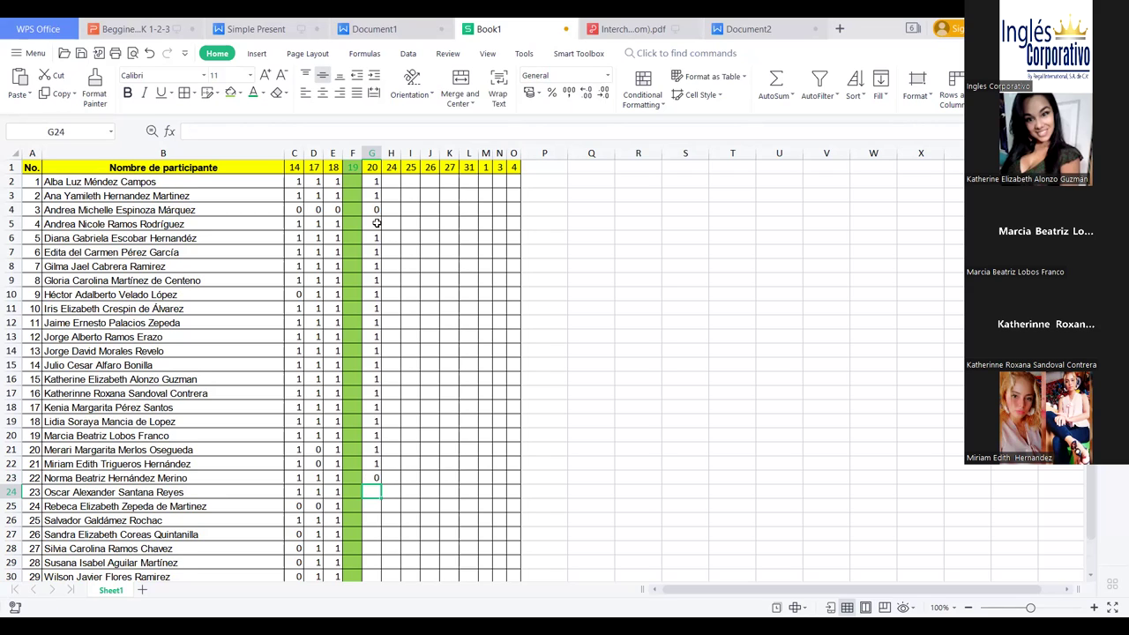
# - Enter 1 in G24 and G25 and 0 in G26 as day 20 attendance for participants 23 to 25
pyautogui.write('1')
pyautogui.press('Return')
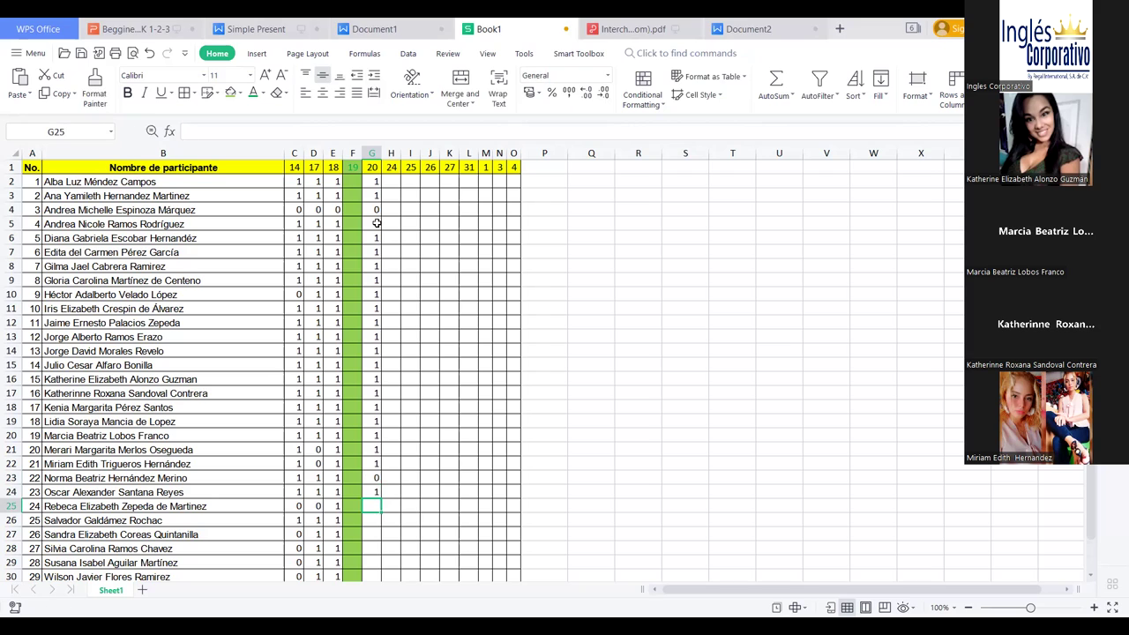
pyautogui.write('1')
pyautogui.press('Return')
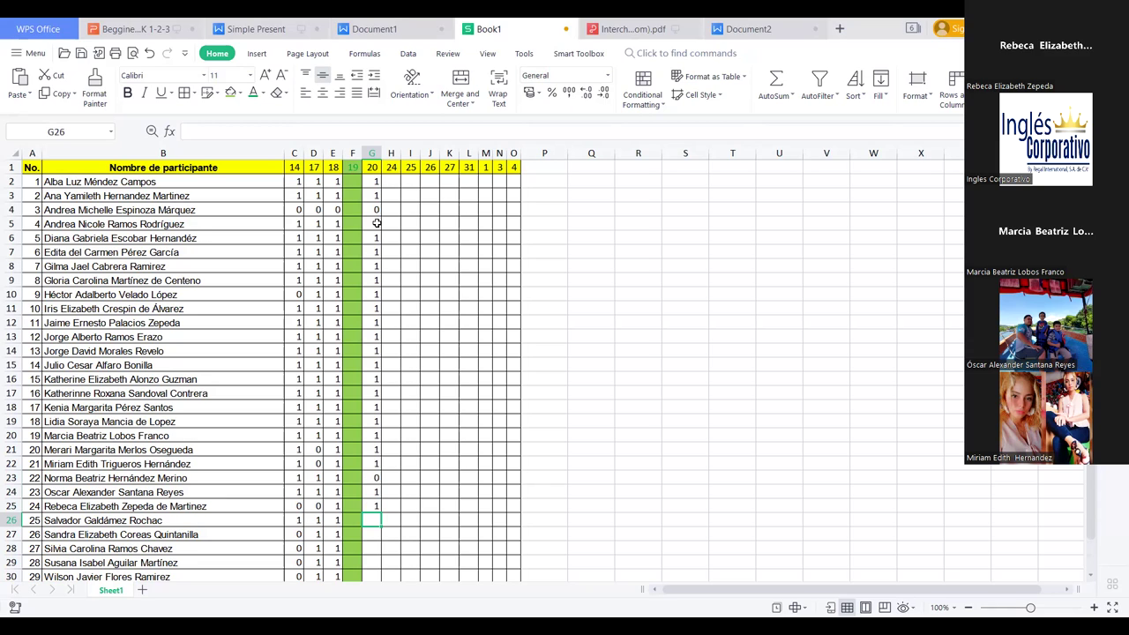
pyautogui.write('1')
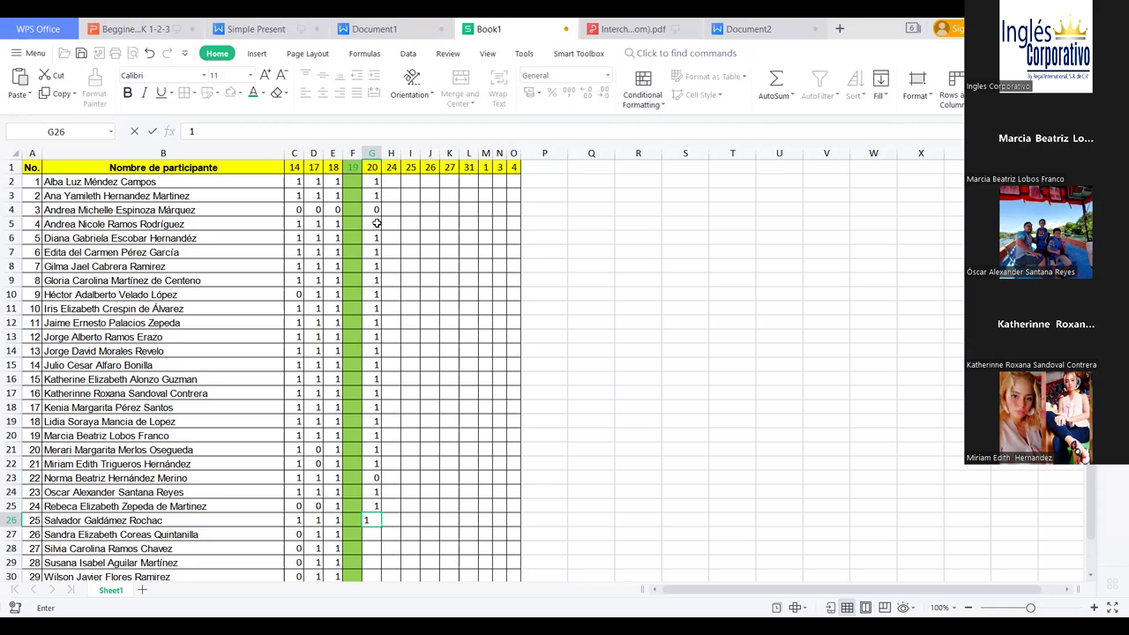
pyautogui.press('BackSpace')
pyautogui.write('0')
pyautogui.press('Return')
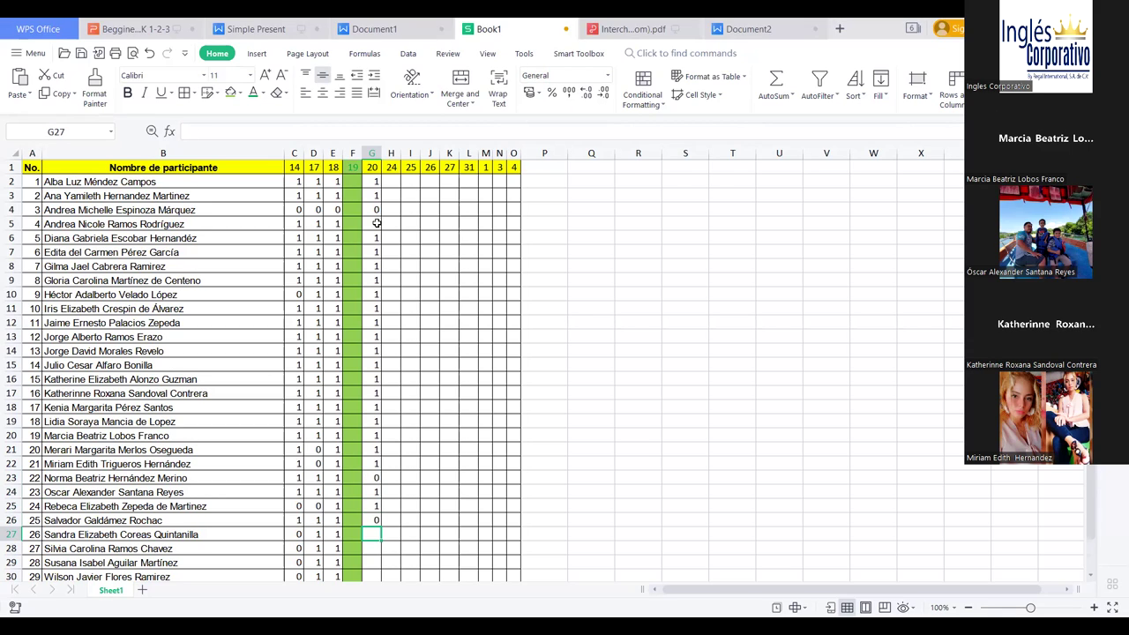
# - Enter 1 in each of G27:G31 as day 20 attendance for participants 26 to 30
pyautogui.write('1')
pyautogui.press('Return')
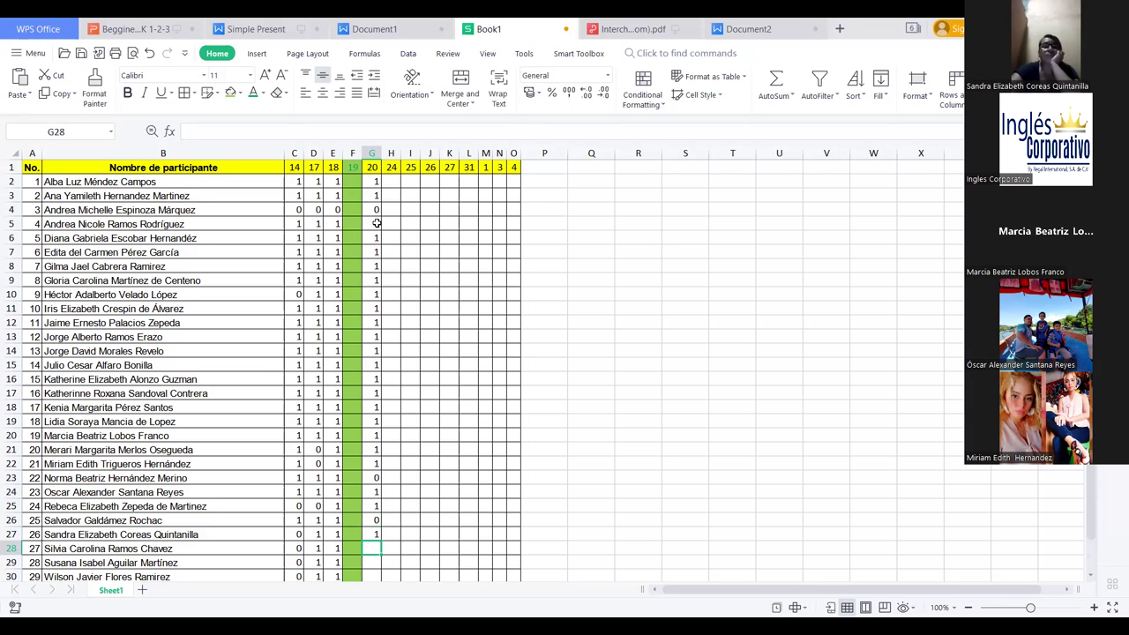
pyautogui.write('1')
pyautogui.press('Return')
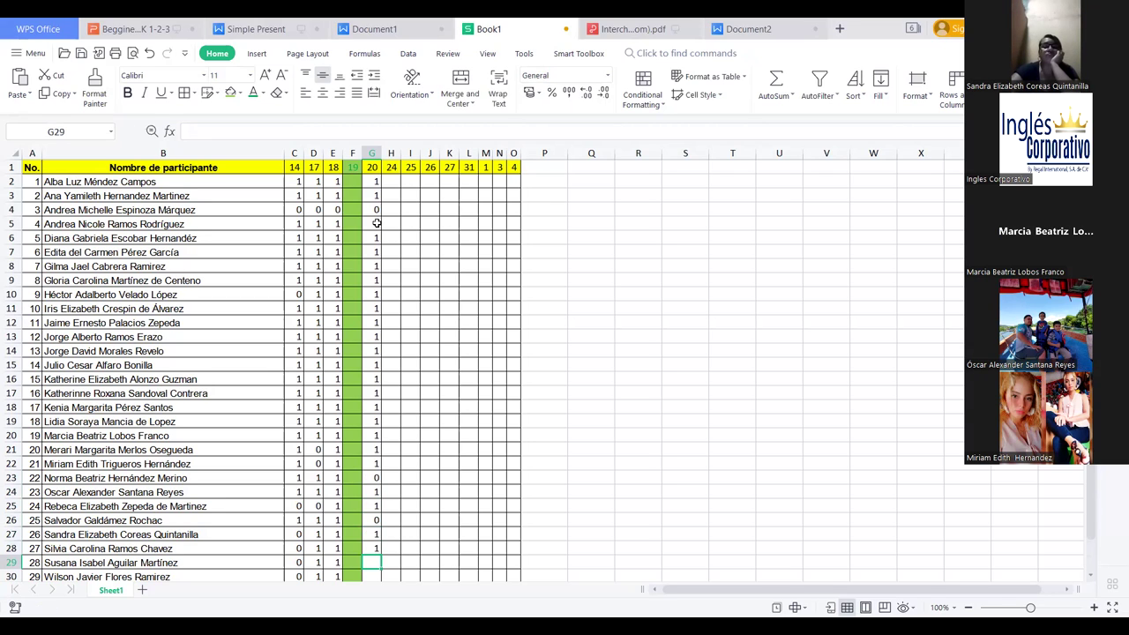
pyautogui.write('1')
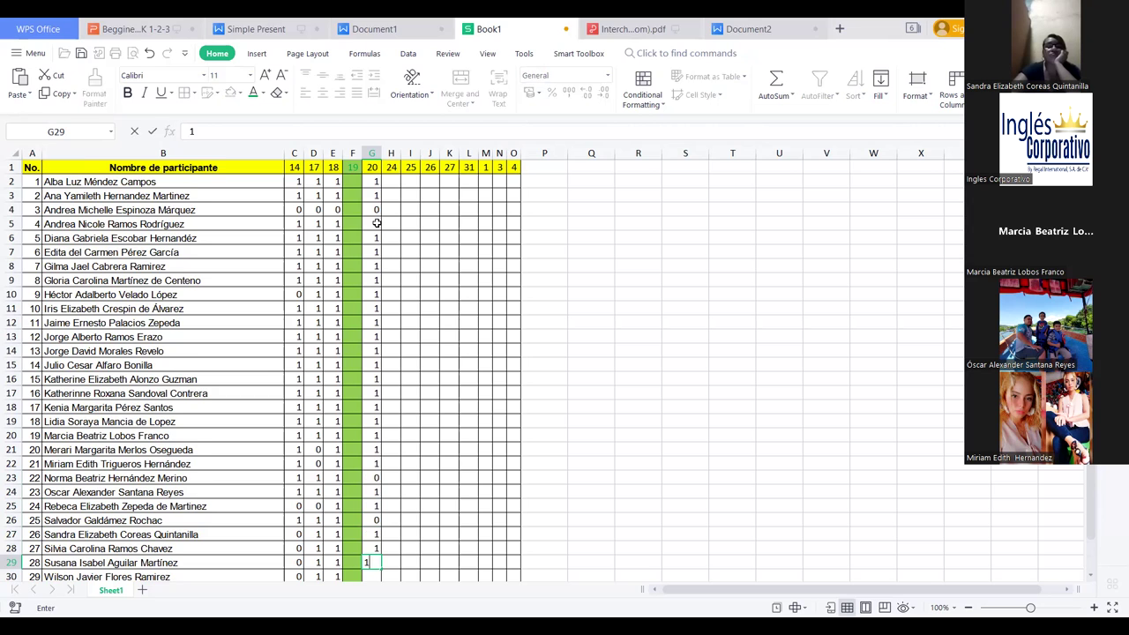
pyautogui.press('Return')
pyautogui.write('1')
pyautogui.press('Return')
pyautogui.write('1')
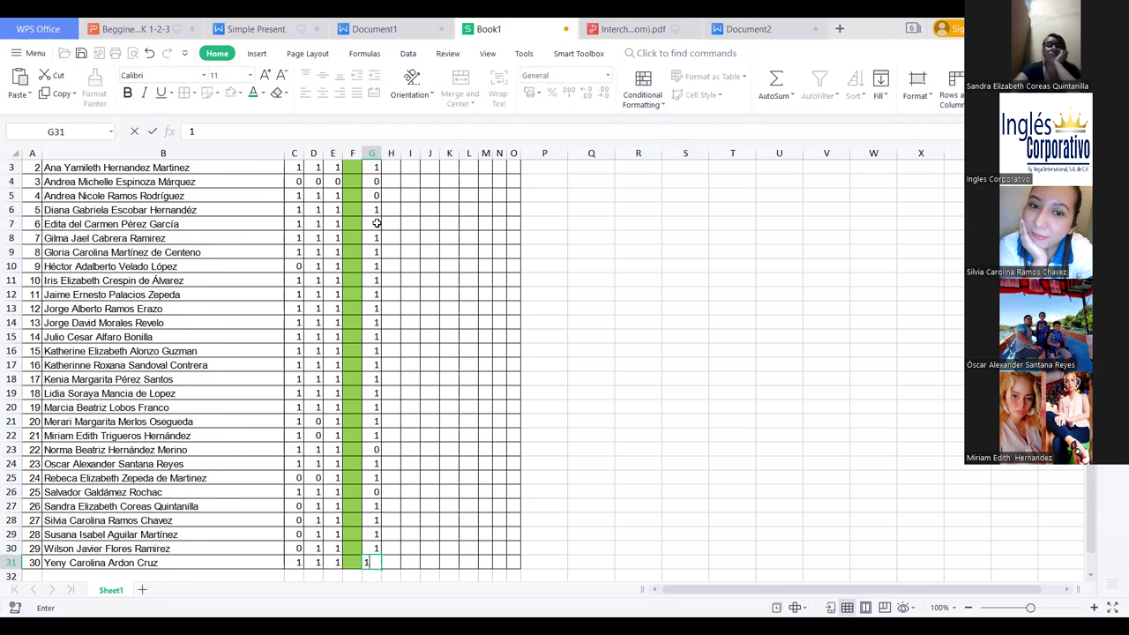
pyautogui.press('Return')
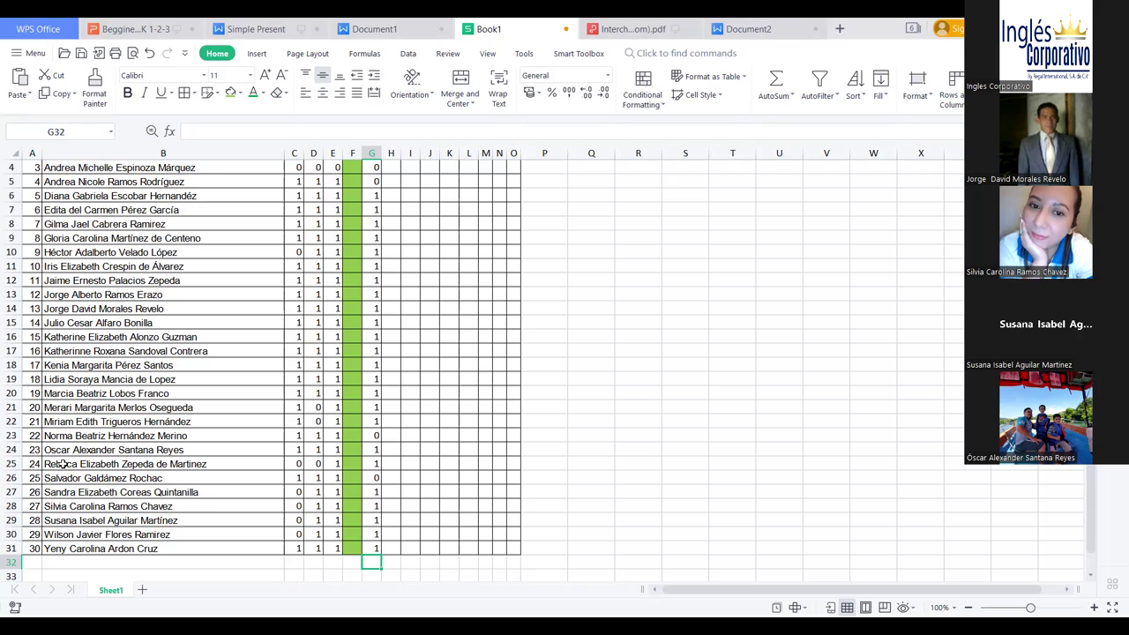
# - Set participant 28's day 14 attendance in C29 to 1
pyautogui.scroll(1, 103, 492)
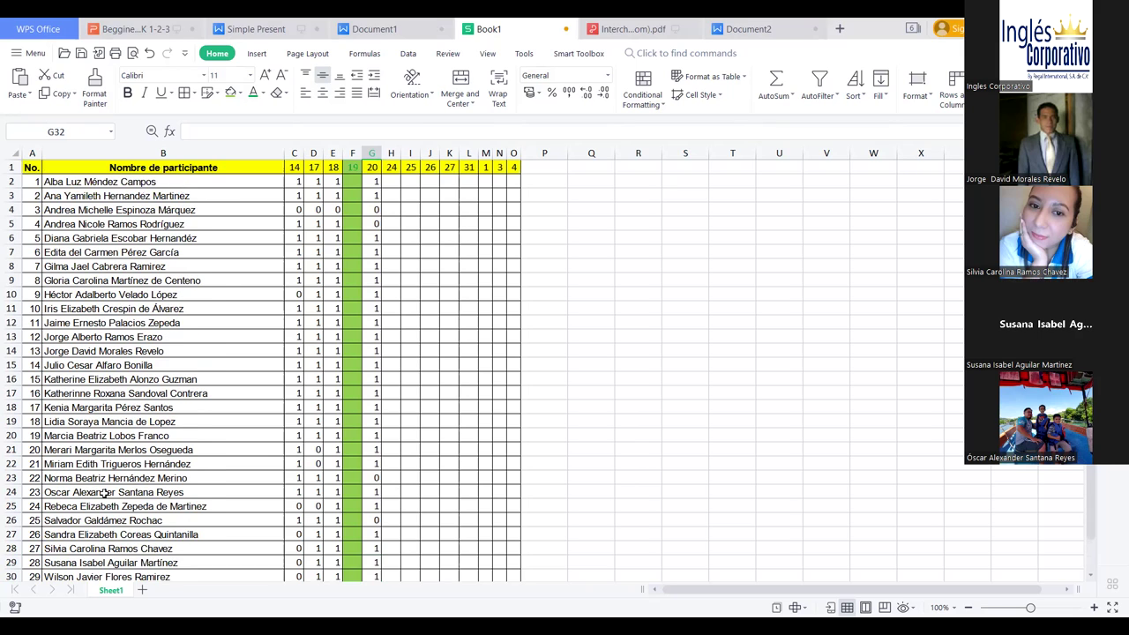
pyautogui.scroll(-2, 103, 492)
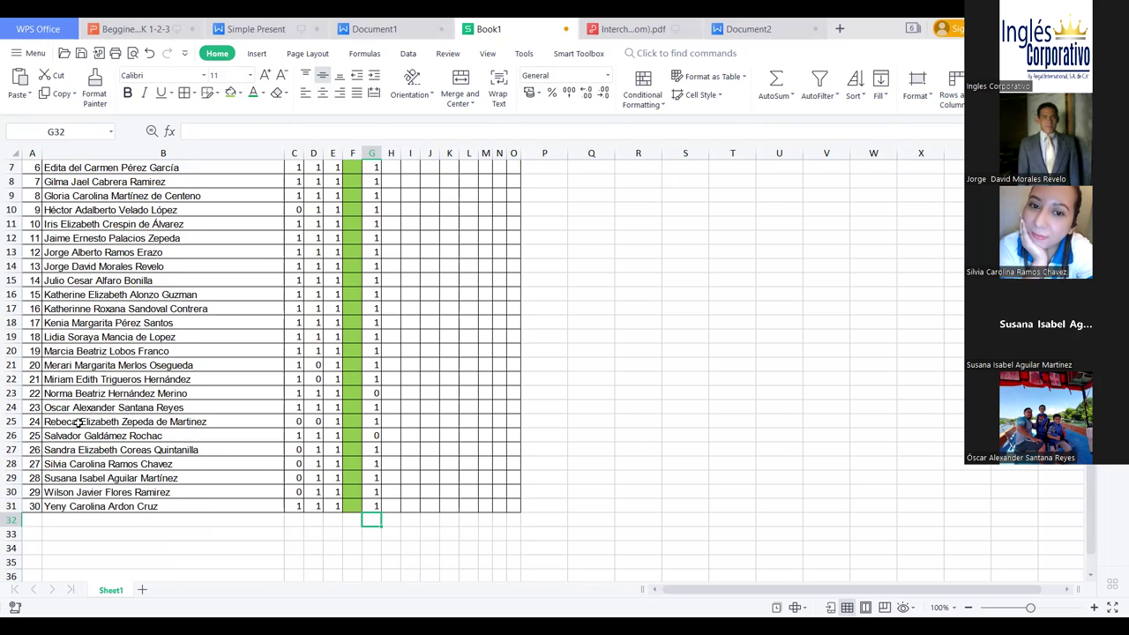
pyautogui.click(94, 478)
pyautogui.click(292, 478)
pyautogui.write('1')
pyautogui.press('Return')
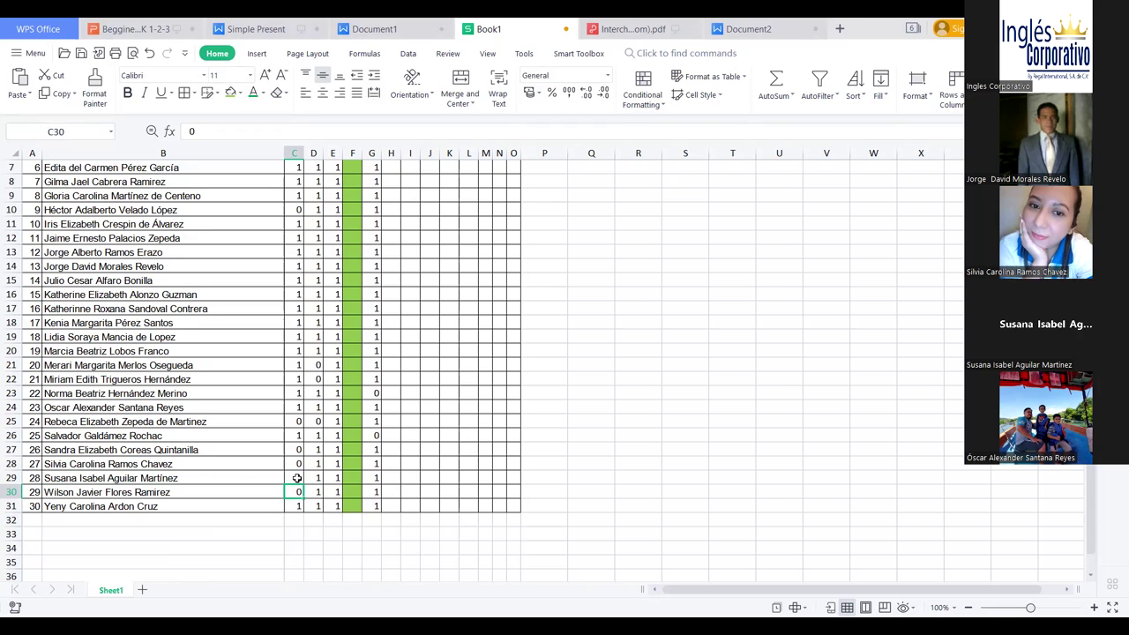
# - Enter 31 in A32 to number a new participant row below the end of the list
pyautogui.scroll(2, 289, 424)
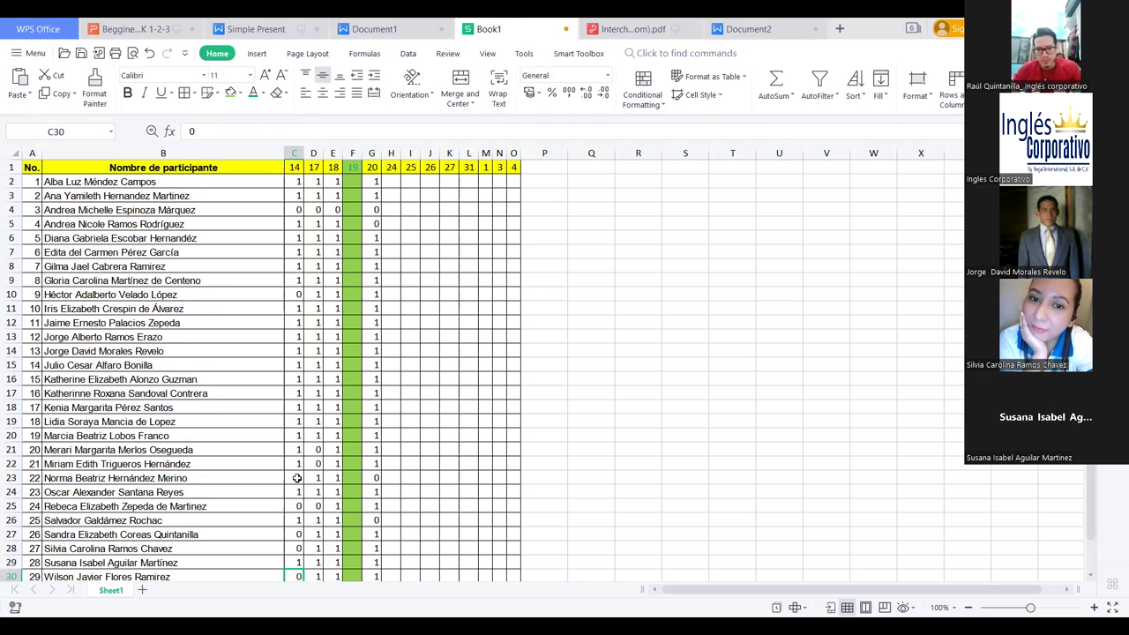
pyautogui.click(295, 168)
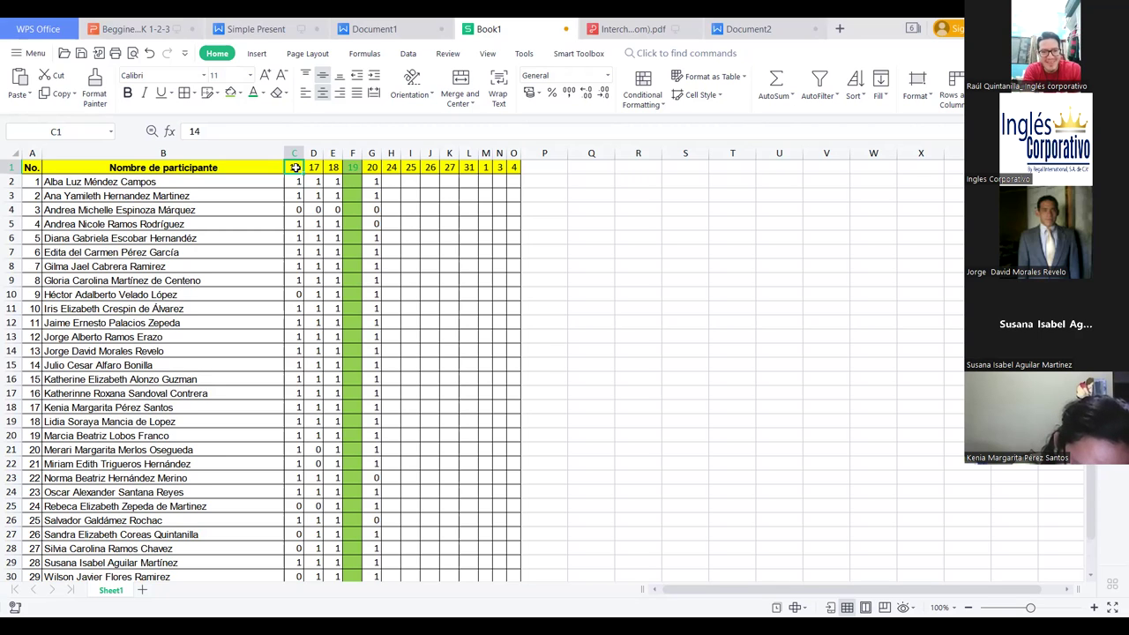
pyautogui.scroll(-3, 62, 323)
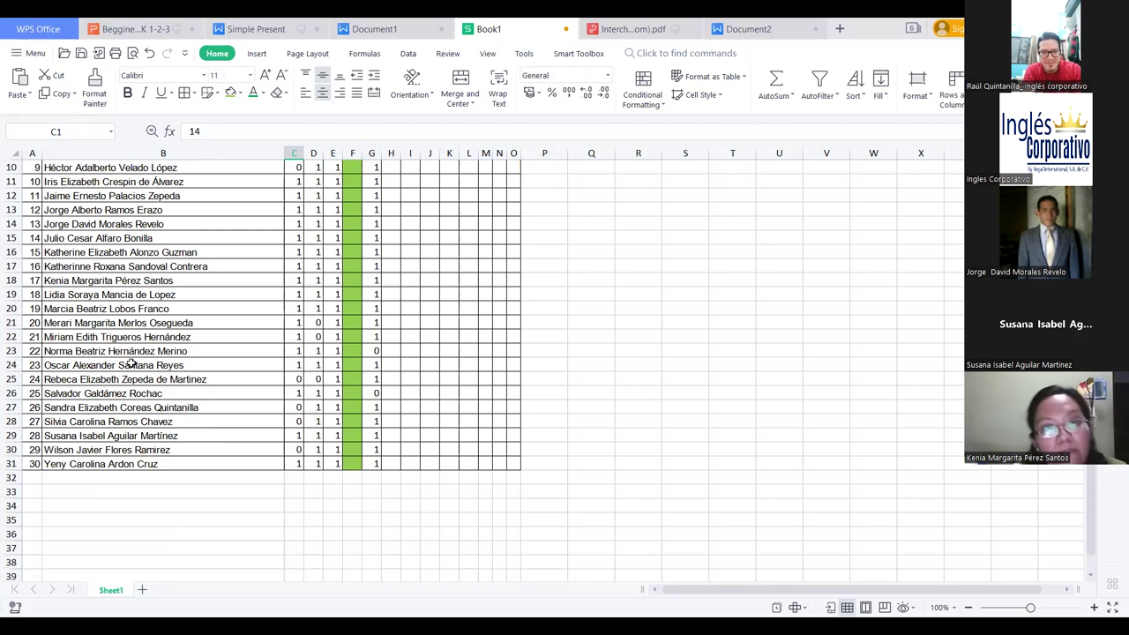
pyautogui.scroll(3, 131, 365)
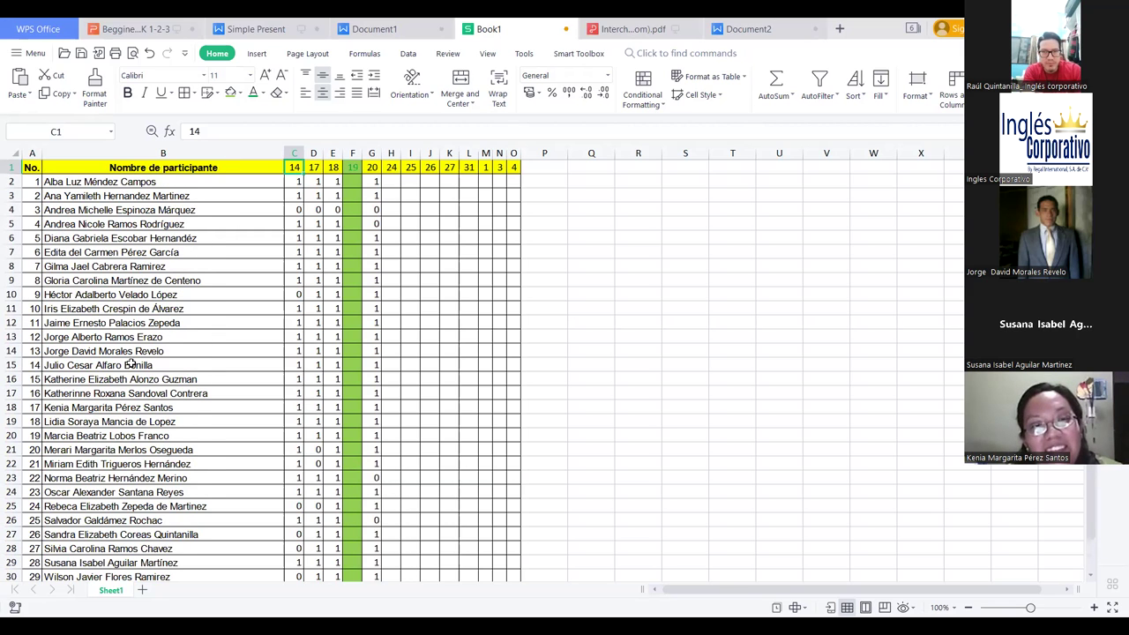
pyautogui.scroll(-3, 131, 364)
pyautogui.click(32, 476)
pyautogui.write('31')
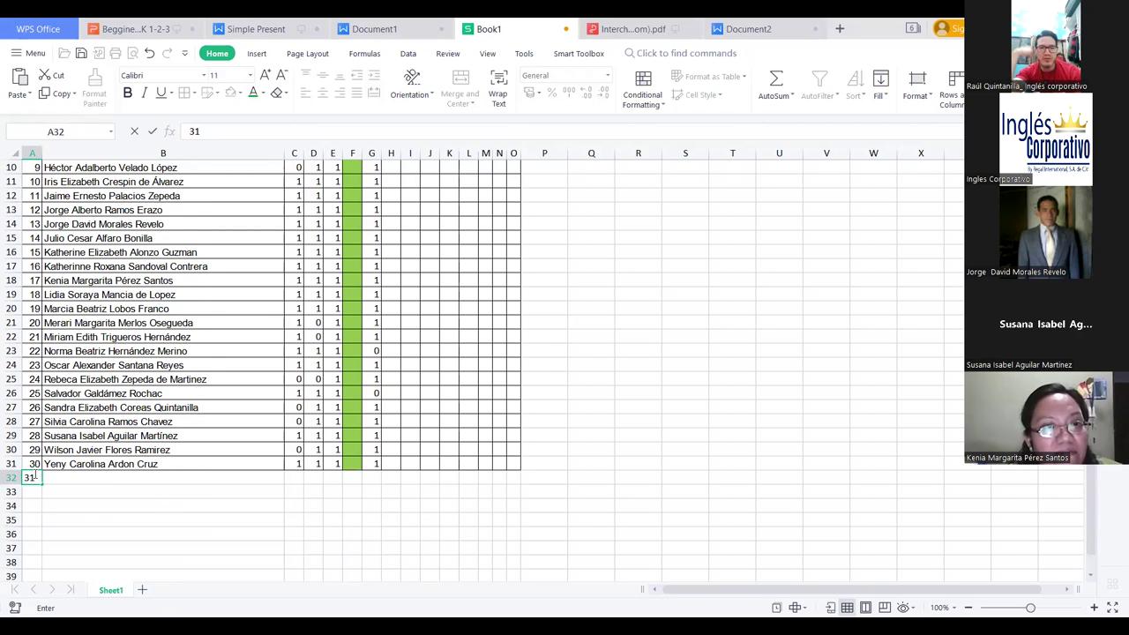
pyautogui.click(92, 476)
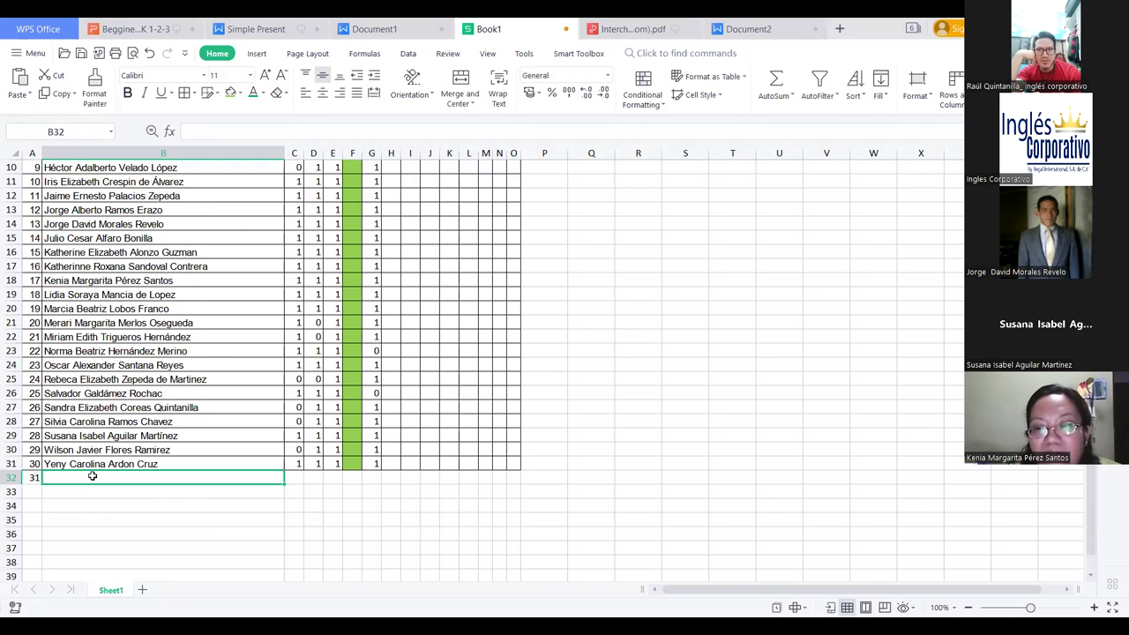